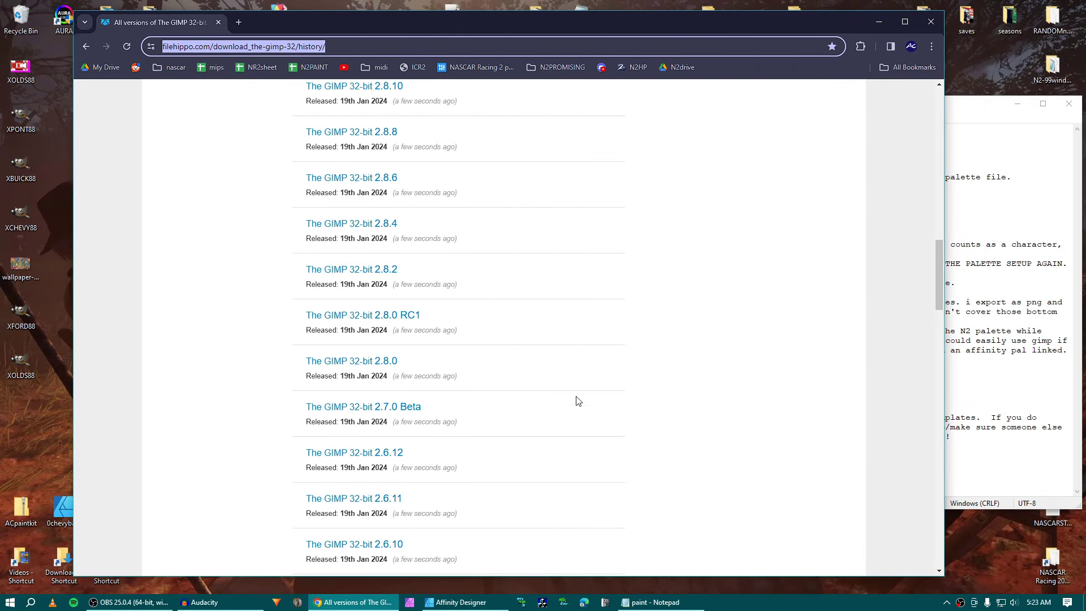
# Step: Scroll through FileHippo's GIMP 32-bit release list, from 2.8.6 down to 2.6.9
pyautogui.scroll(-2, 578, 400)
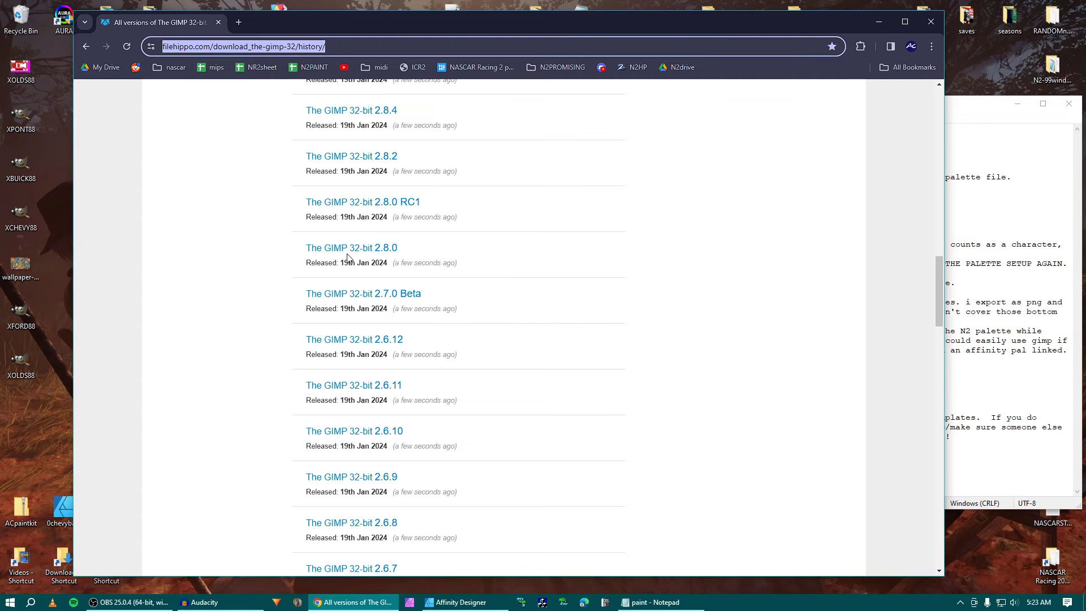
pyautogui.scroll(15, 384, 248)
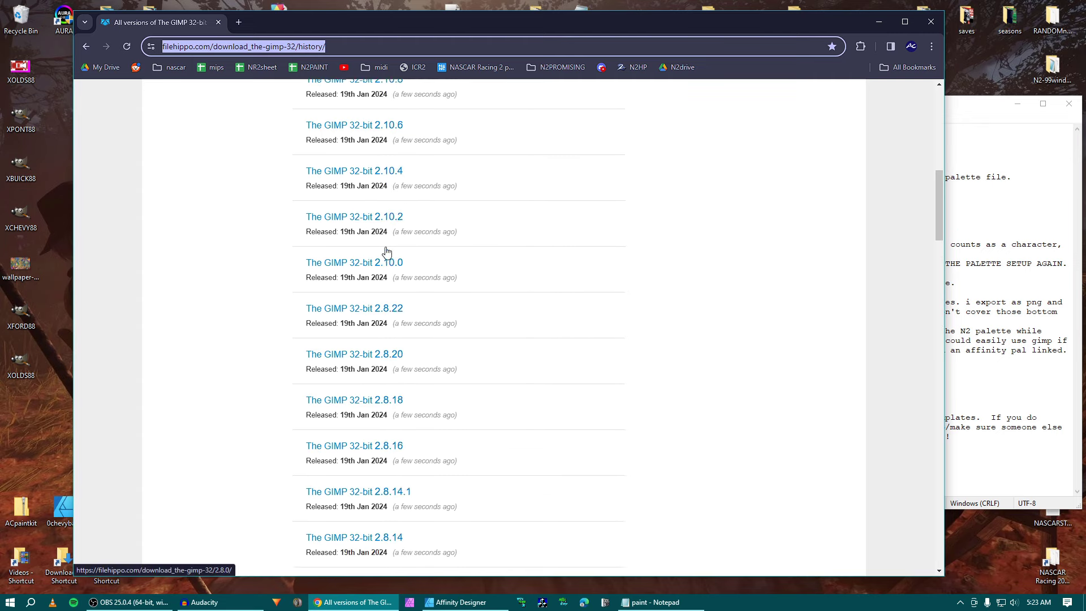
pyautogui.scroll(3, 389, 242)
pyautogui.scroll(-10, 385, 283)
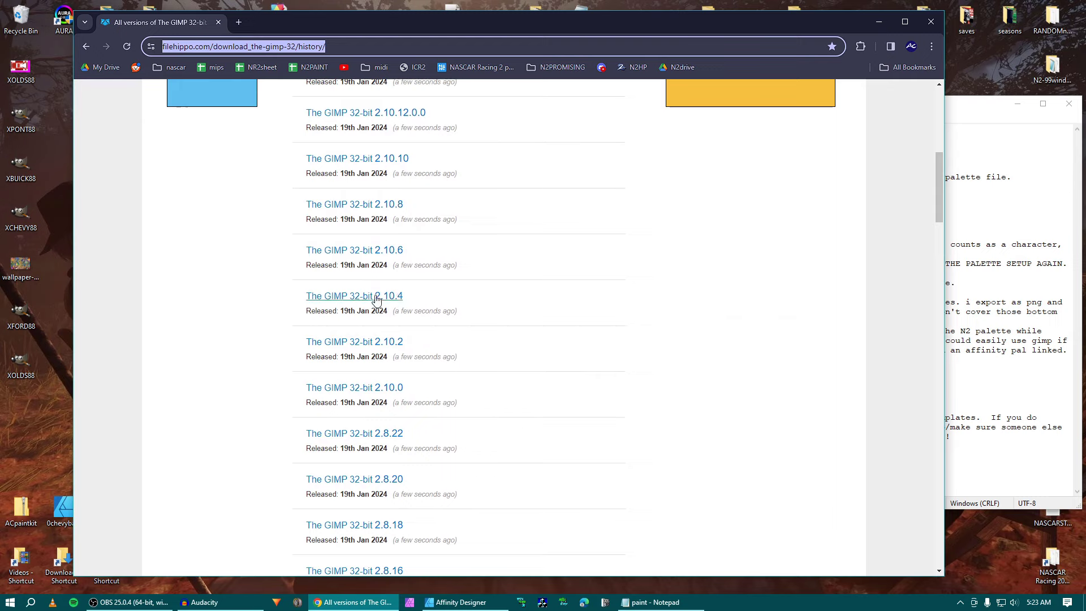
pyautogui.scroll(-4, 381, 366)
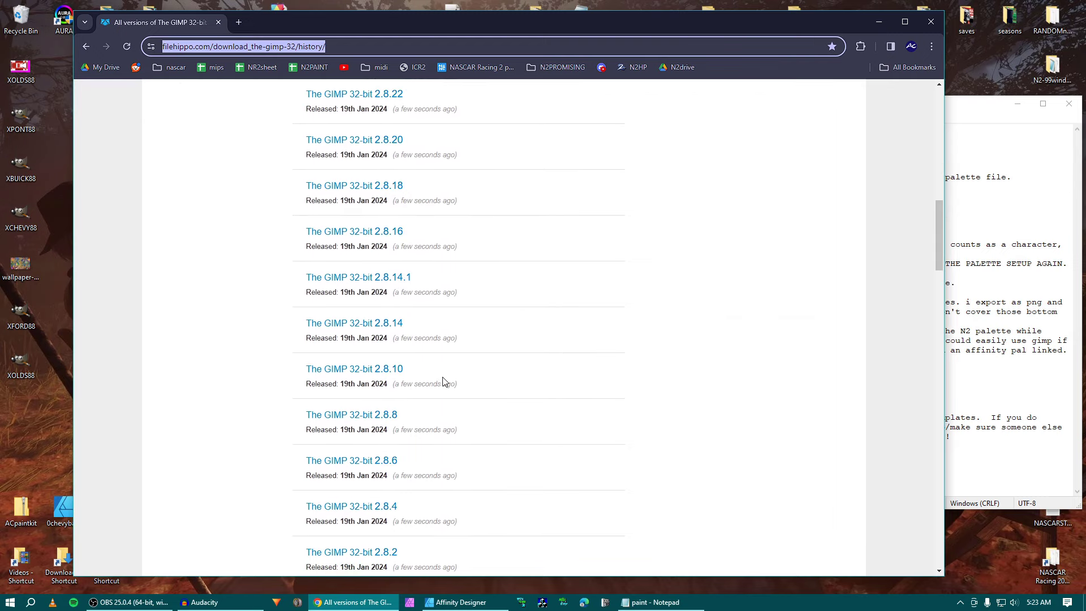
pyautogui.scroll(8, 425, 365)
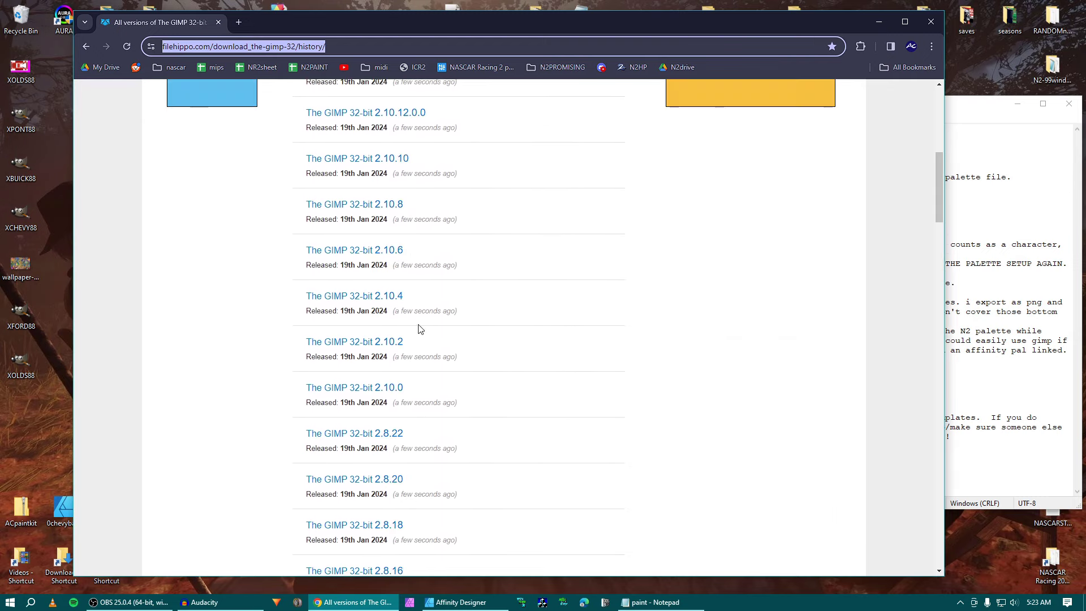
pyautogui.scroll(-10, 403, 242)
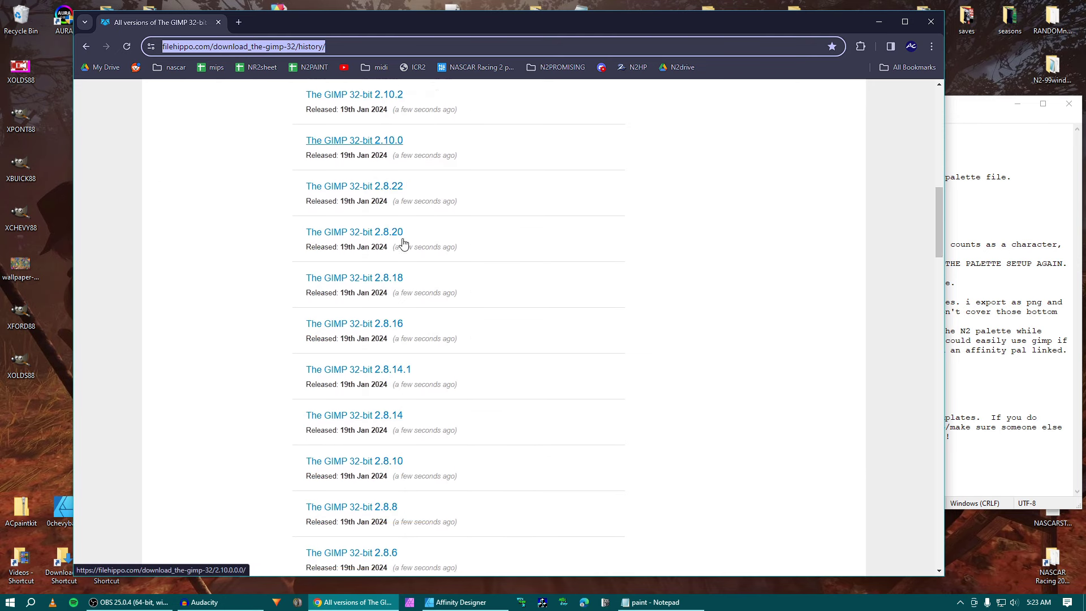
pyautogui.scroll(-3, 445, 267)
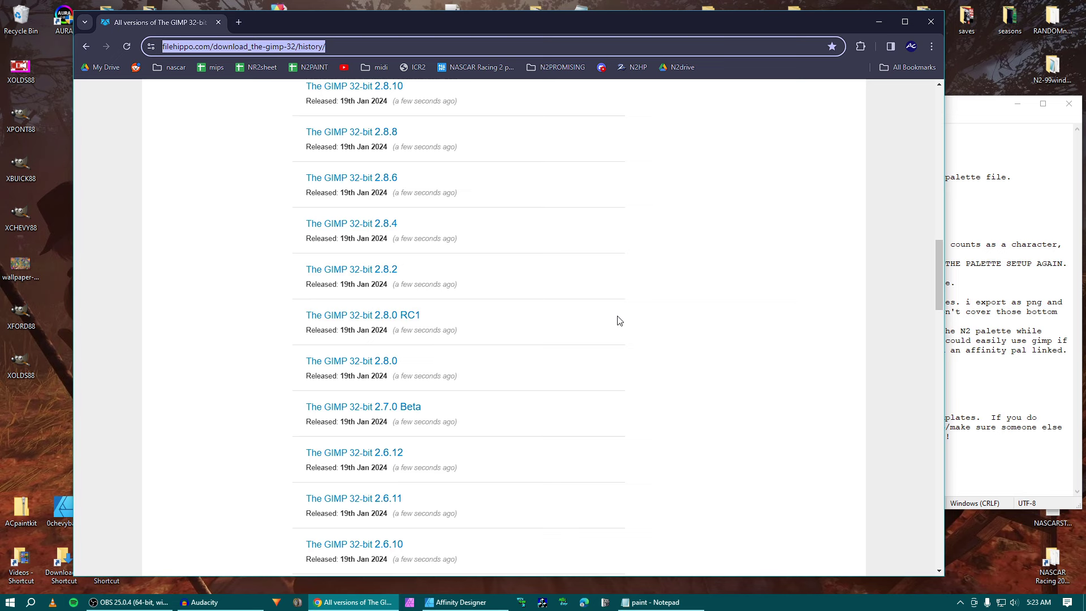
pyautogui.scroll(-1, 452, 346)
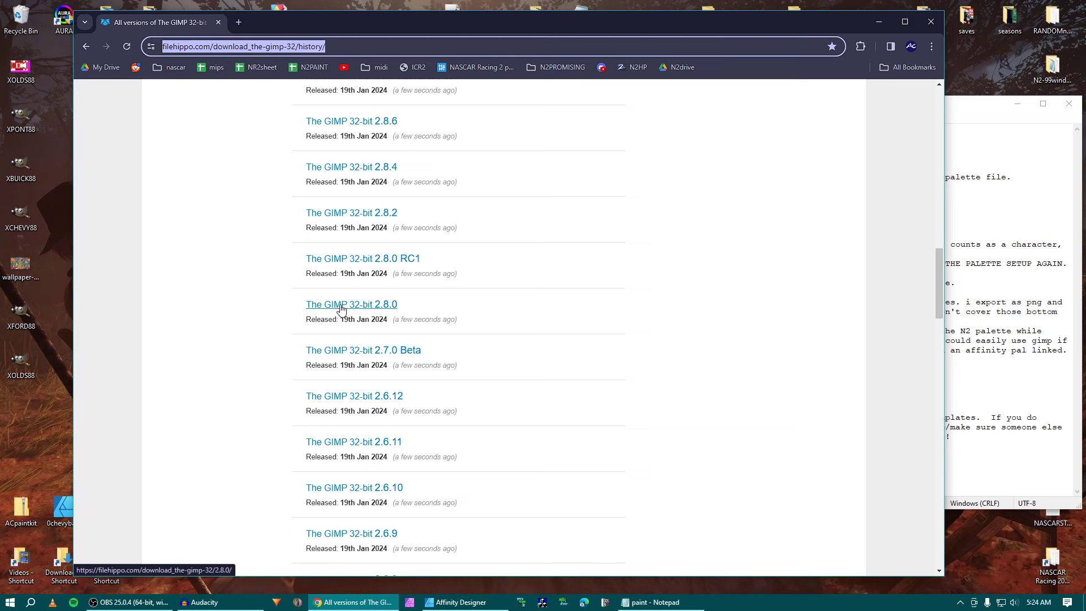
# Step: Minimize Chrome and open the ACpaintkit folder, placing it left of the Notepad notes
pyautogui.click(874, 23)
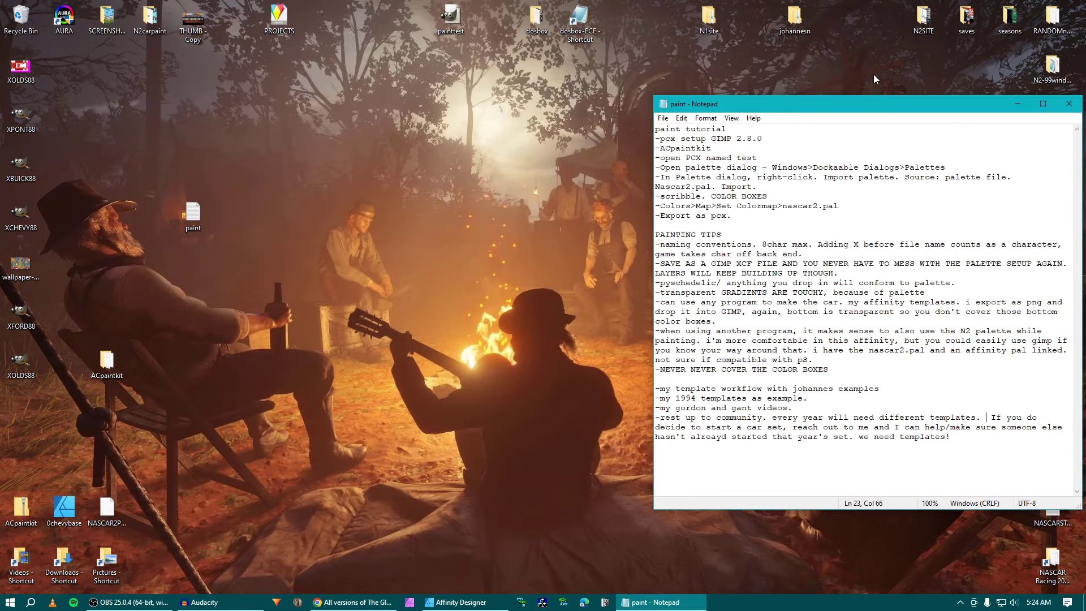
pyautogui.moveTo(842, 108); pyautogui.dragTo(836, 134)
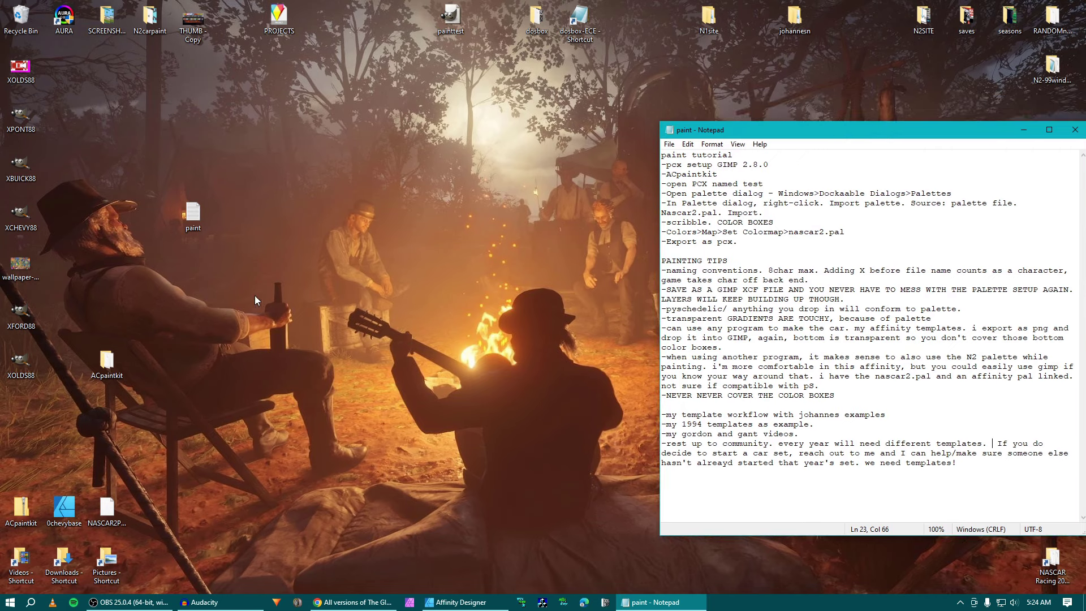
pyautogui.doubleClick(106, 366)
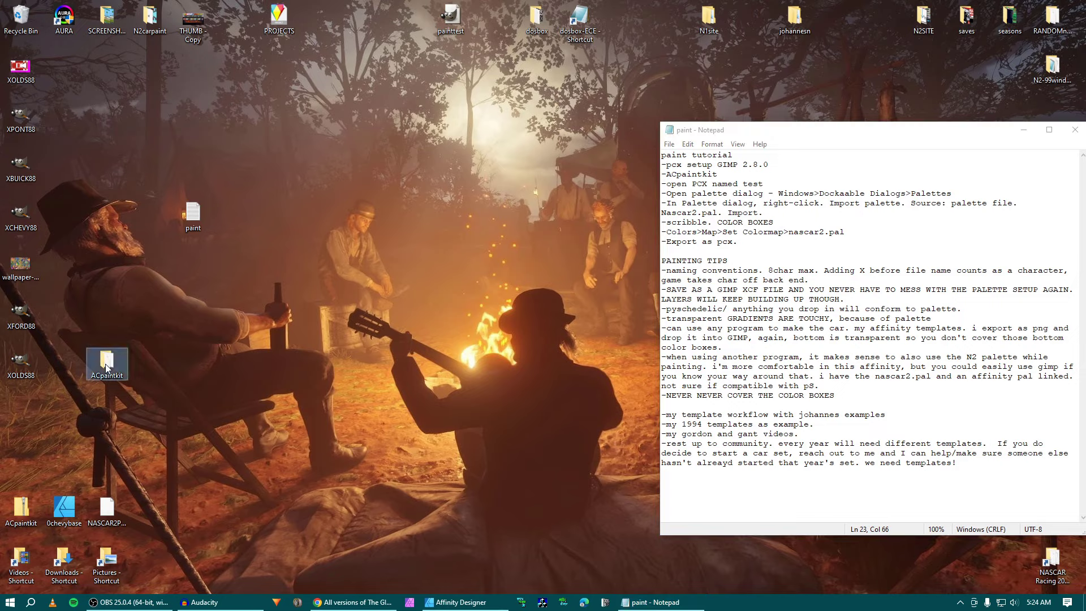
pyautogui.moveTo(272, 118); pyautogui.dragTo(174, 124)
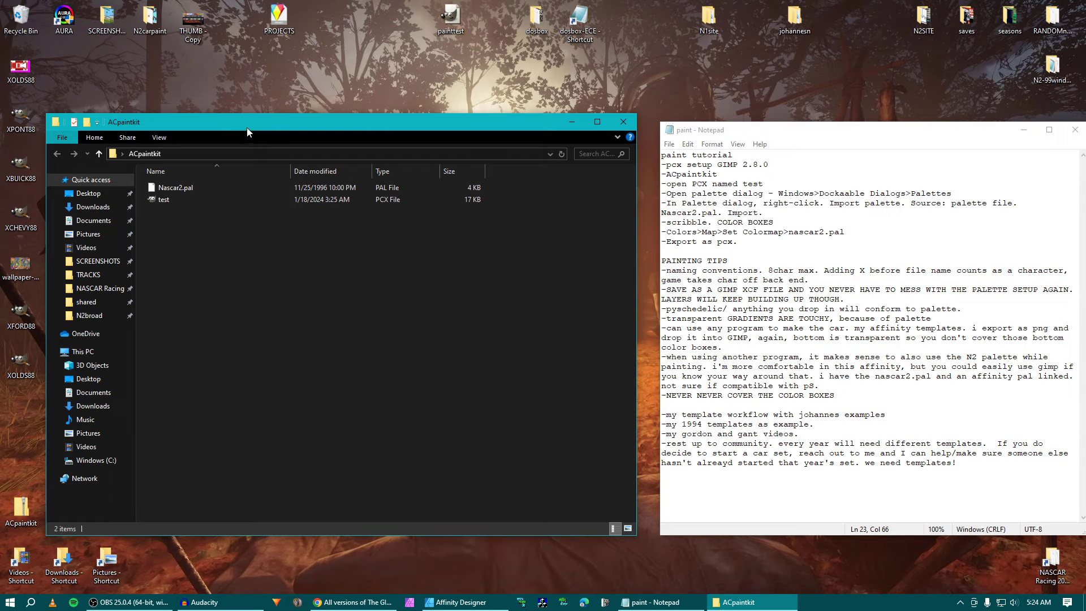
pyautogui.moveTo(247, 132)
pyautogui.mouseDown()
pyautogui.moveTo(262, 156)
pyautogui.moveTo(263, 135)
pyautogui.mouseUp()
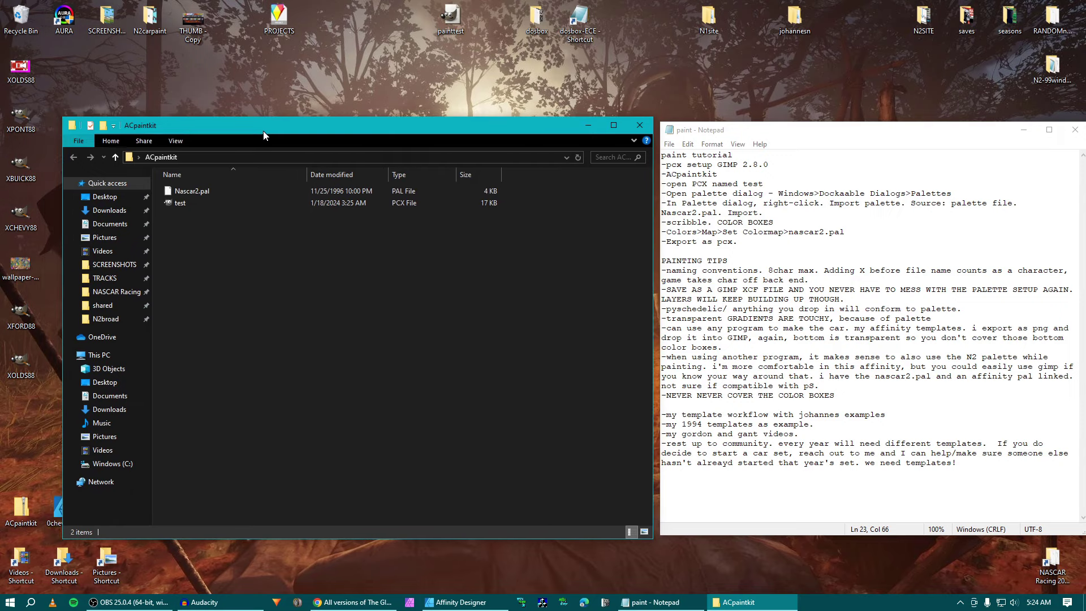
# Step: Open test.PCX in GIMP as a 320x200 indexed image and zoom the canvas
pyautogui.doubleClick(175, 203)
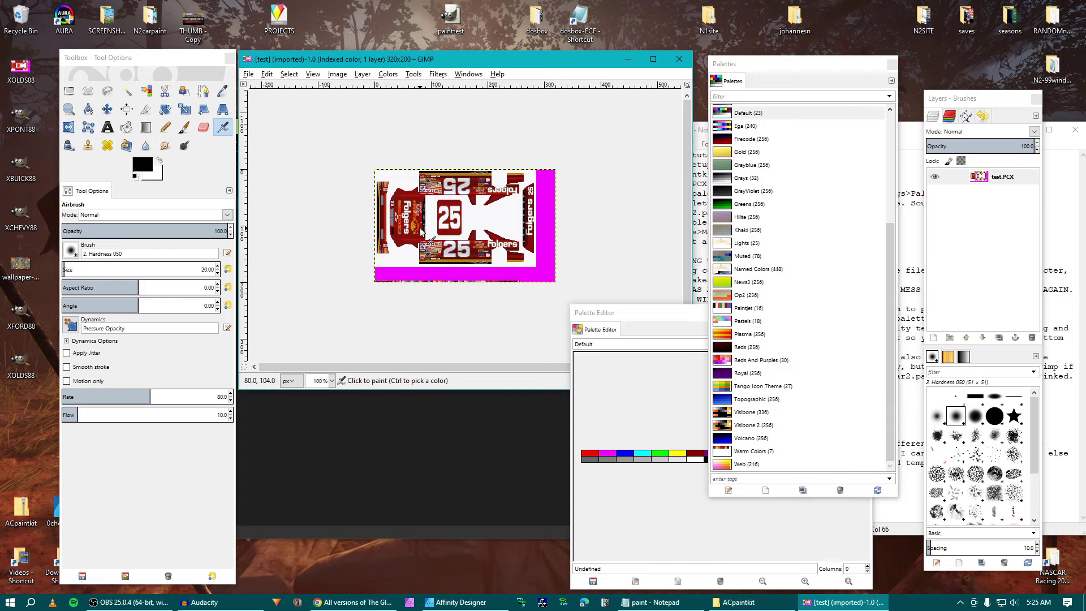
pyautogui.scroll(2, 433, 214)
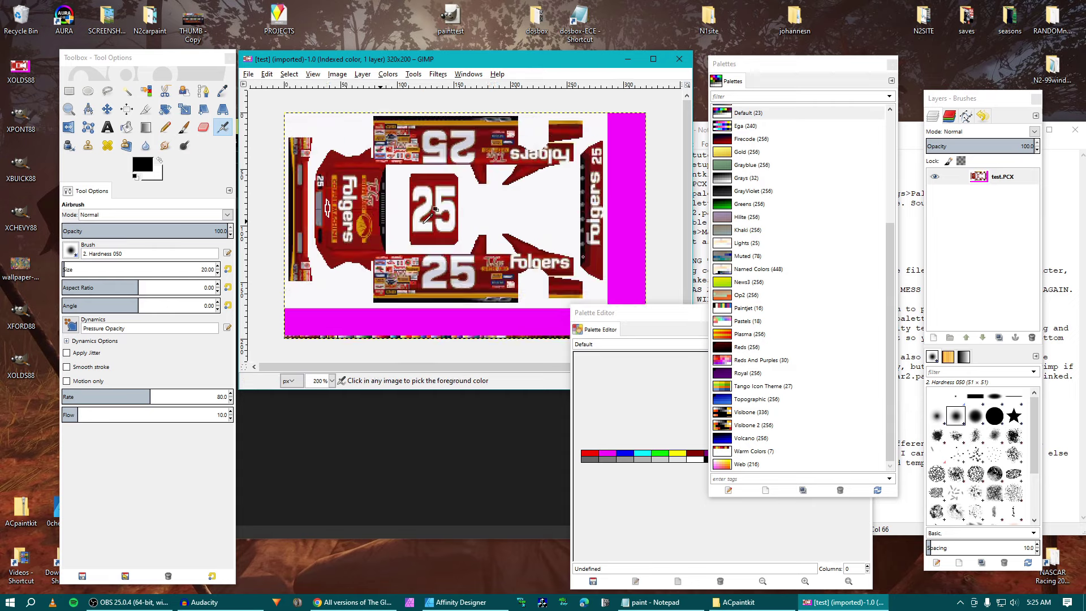
pyautogui.scroll(1, 435, 210)
pyautogui.scroll(-2, 434, 211)
pyautogui.scroll(1, 435, 210)
pyautogui.scroll(-1, 434, 210)
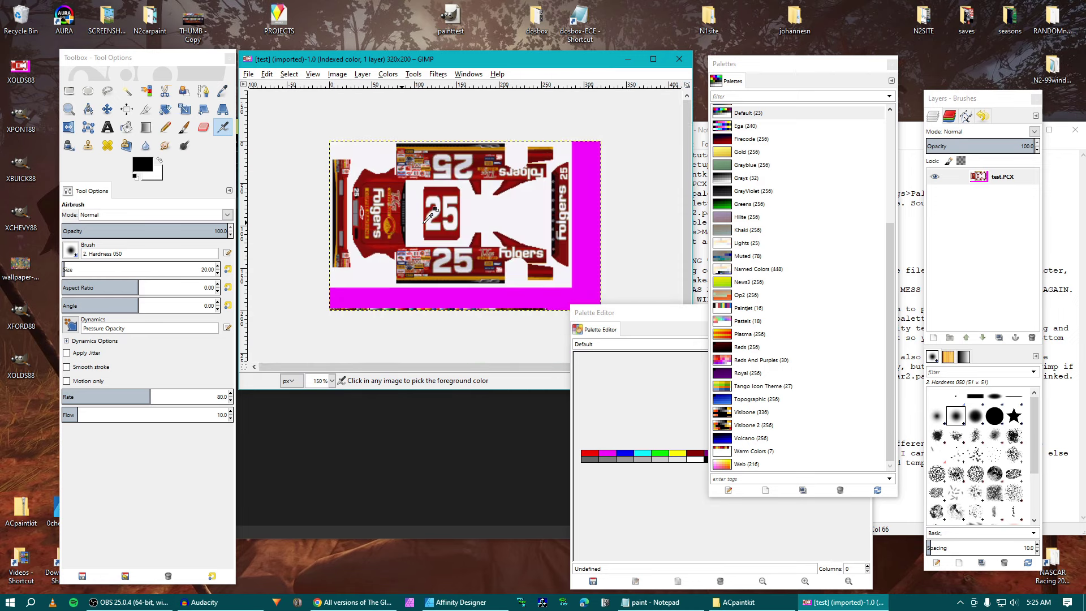
pyautogui.moveTo(465, 59); pyautogui.dragTo(453, 52)
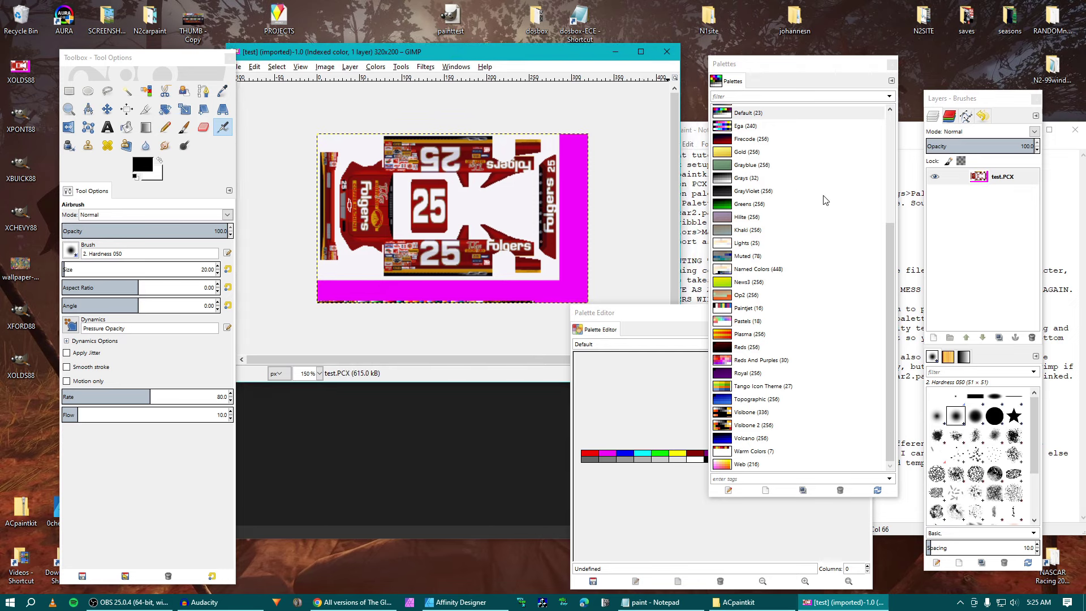
pyautogui.moveTo(889, 249); pyautogui.dragTo(866, 145)
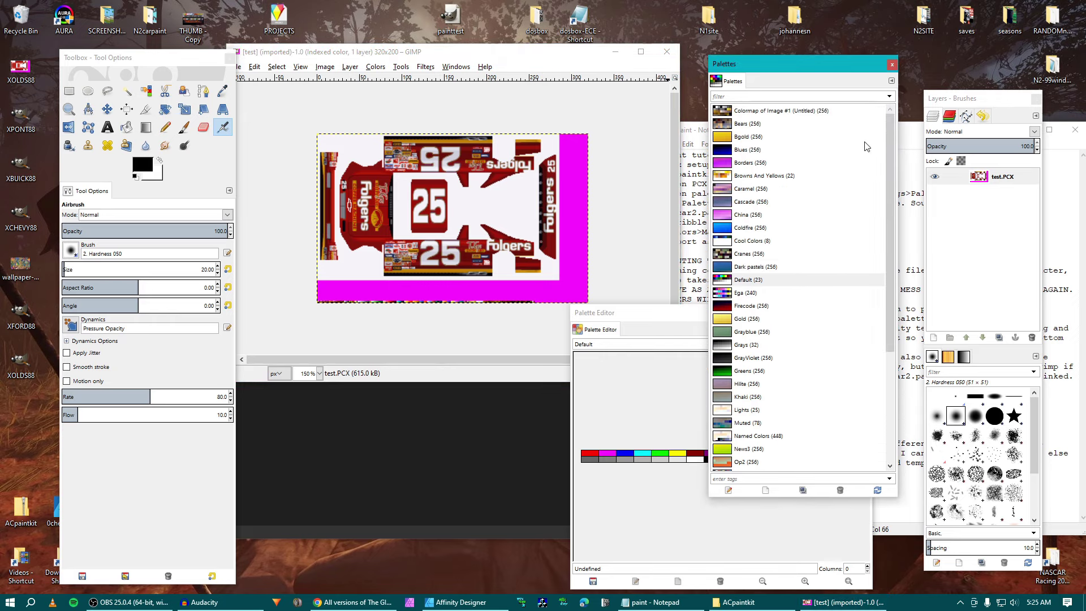
# Step: Show the Palettes dockable dialog and preview the 256-colour Blues palette
pyautogui.click(454, 58)
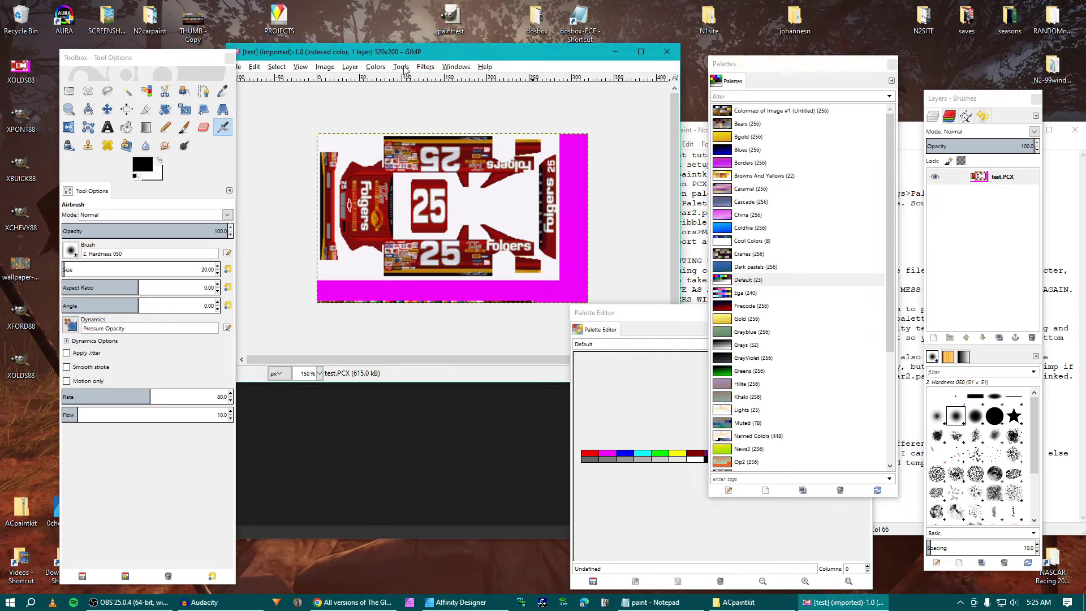
pyautogui.click(457, 69)
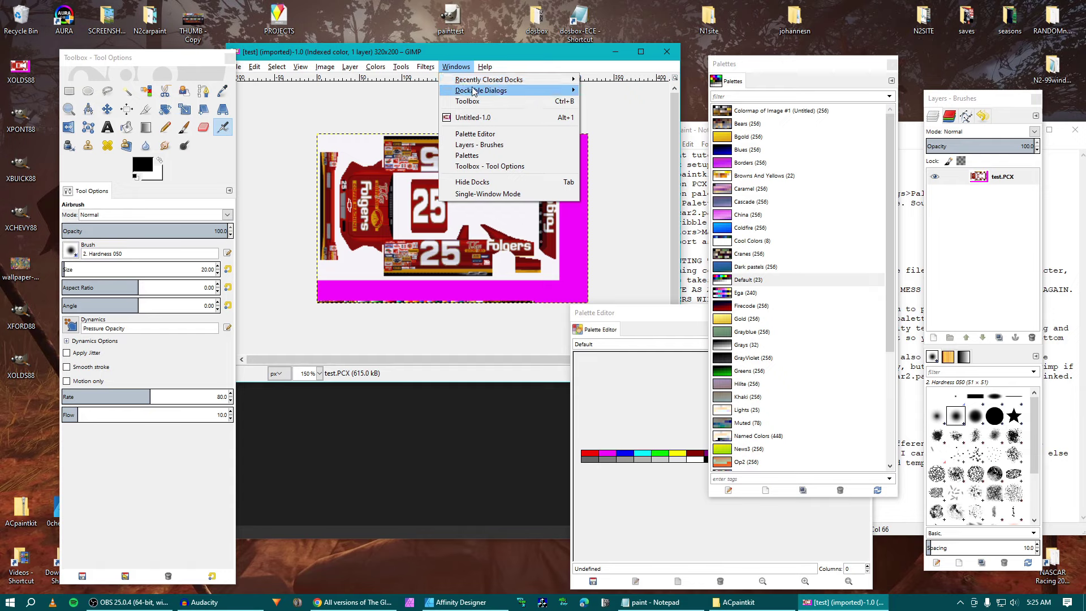
pyautogui.moveTo(470, 92)
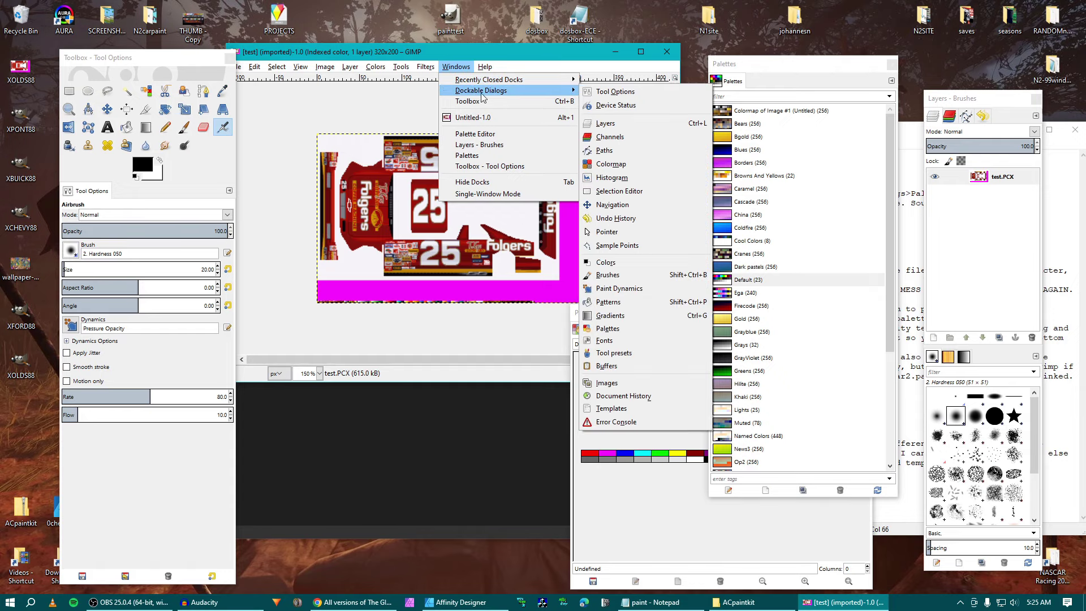
pyautogui.click(616, 329)
pyautogui.click(813, 152)
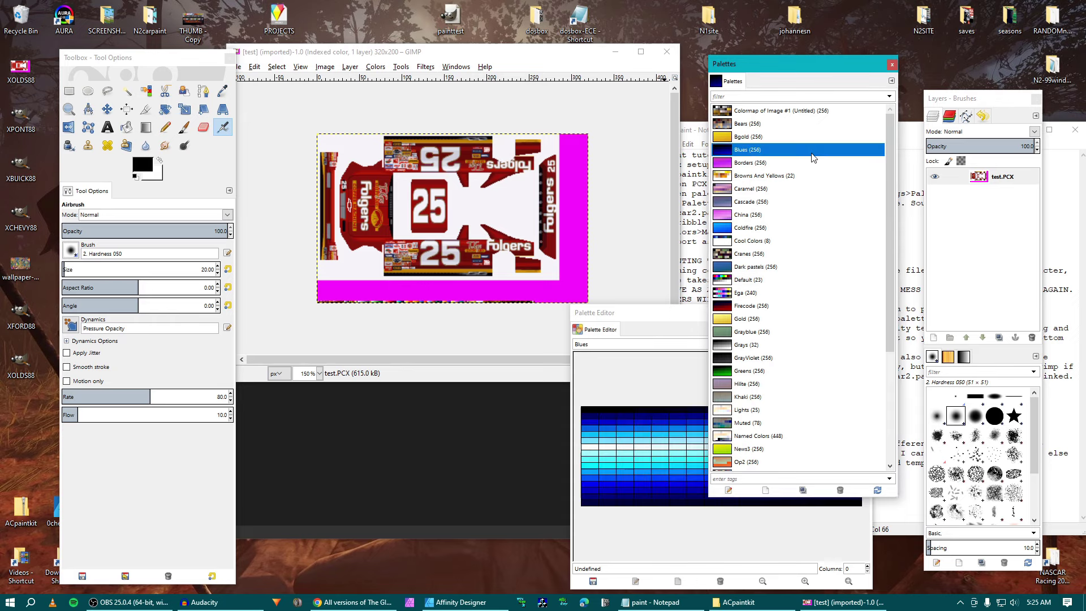
# Step: Import Nascar2.pal from the desktop ACpaintkit folder as a new 256-colour palette
pyautogui.rightClick(790, 205)
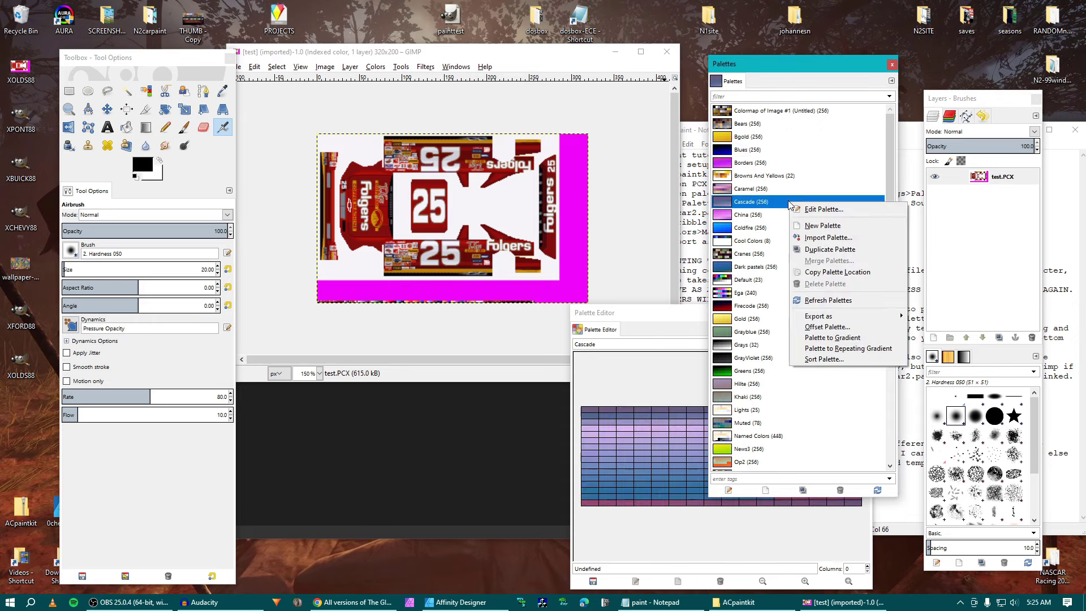
pyautogui.click(810, 241)
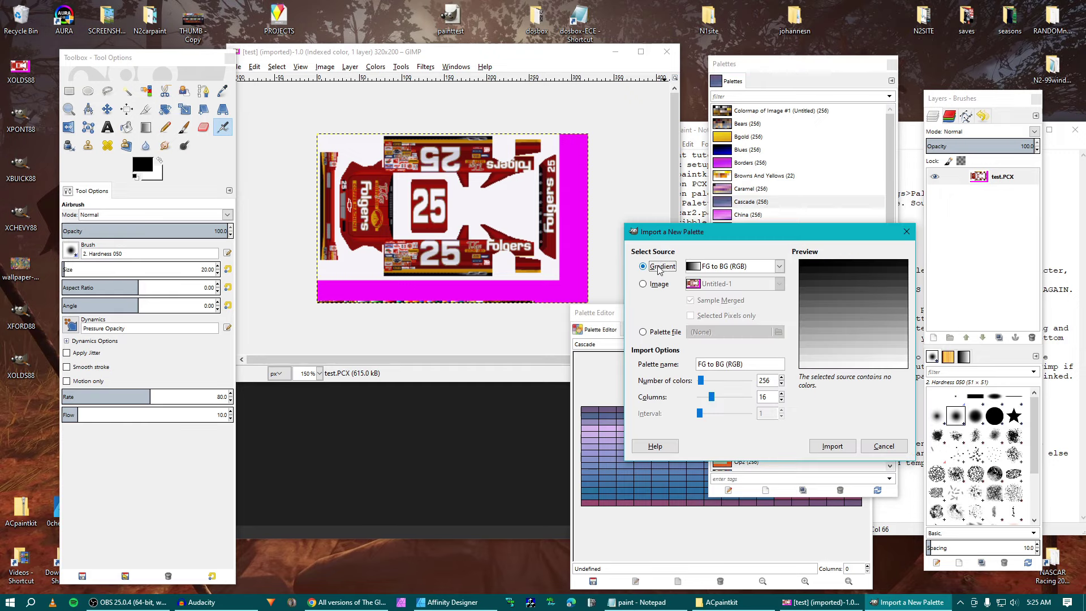
pyautogui.click(659, 332)
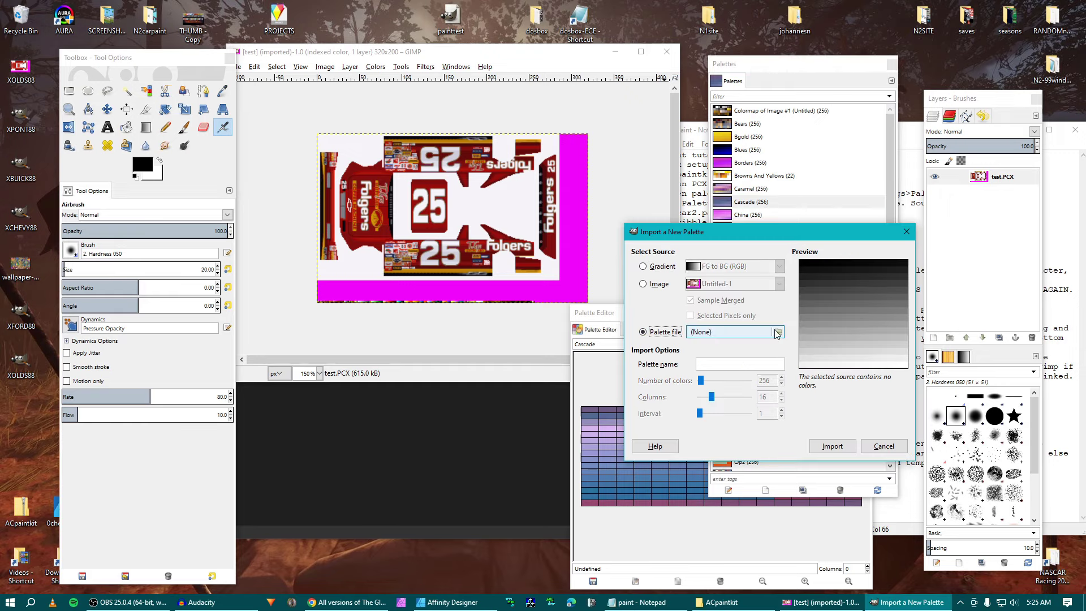
pyautogui.click(778, 332)
pyautogui.click(555, 255)
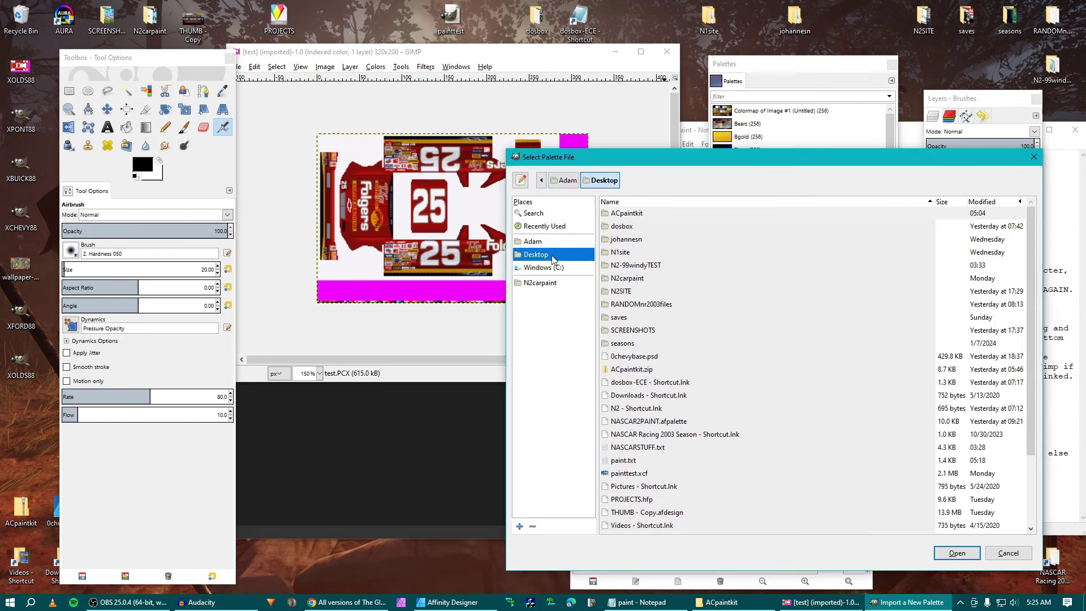
pyautogui.doubleClick(627, 214)
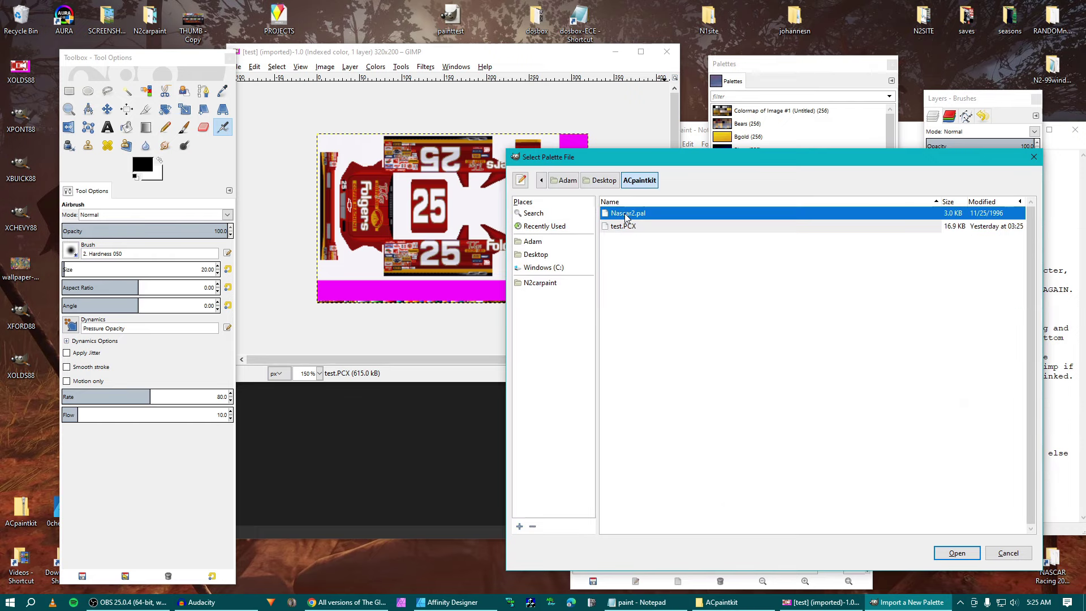
pyautogui.click(956, 554)
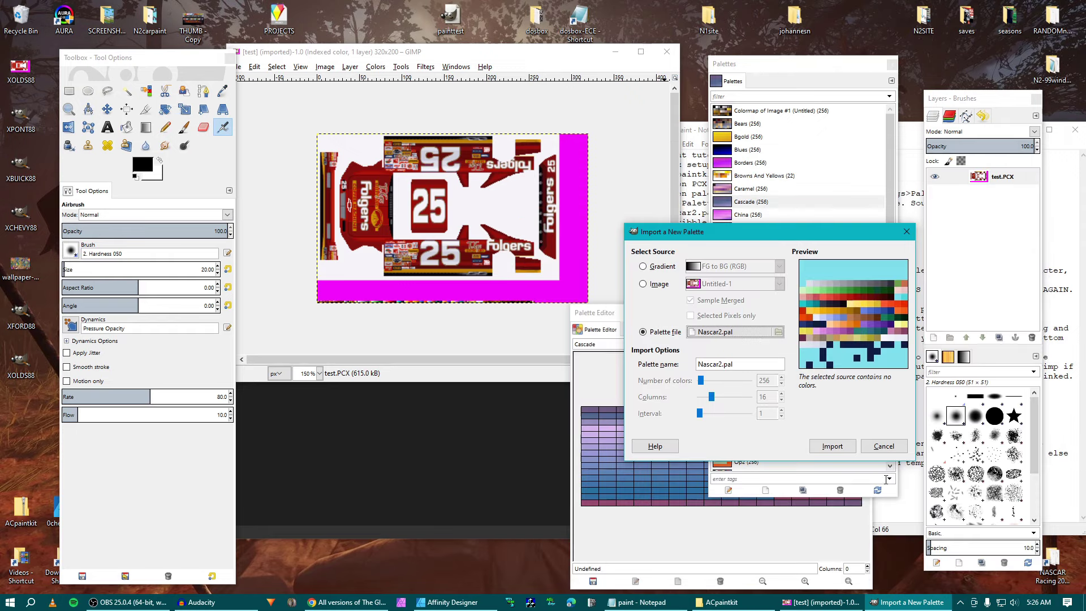
pyautogui.click(832, 447)
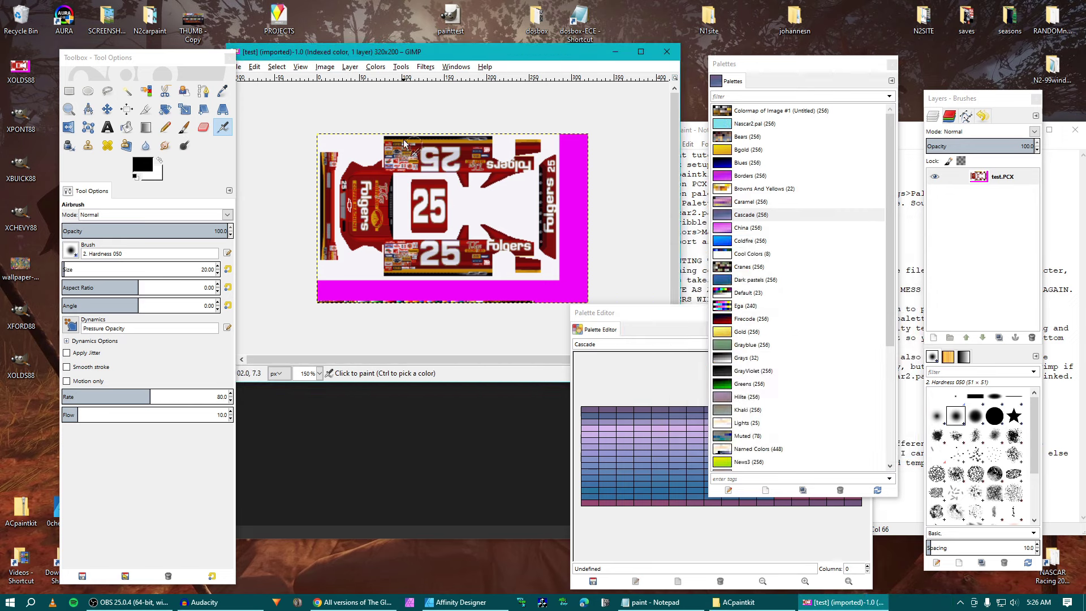
# Step: Select Nascar2.pal in the palette editor and start Colors > Map > Set Colormap
pyautogui.click(751, 125)
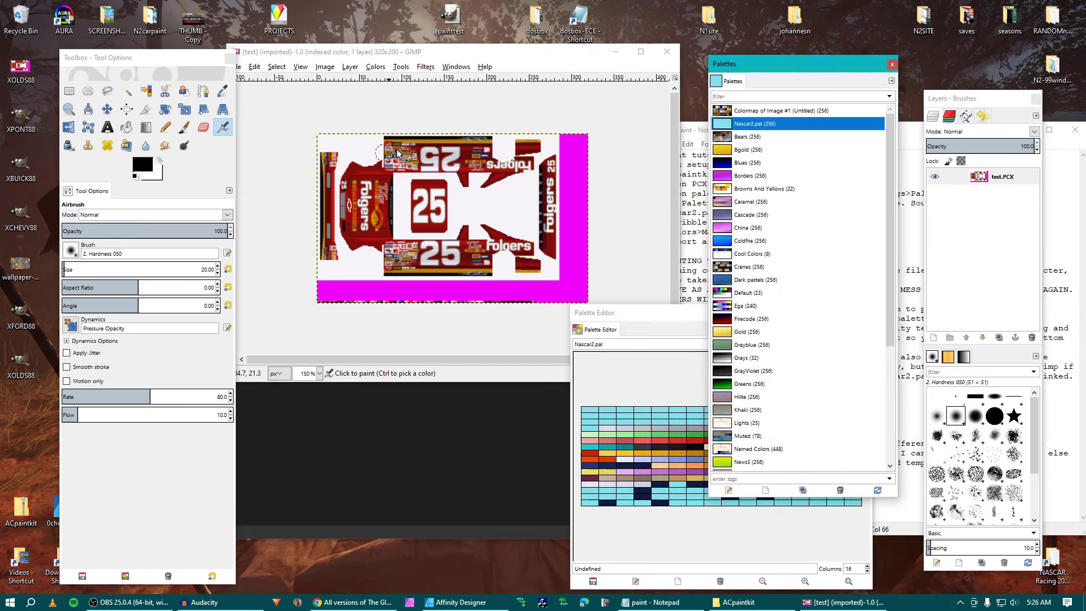
pyautogui.click(435, 51)
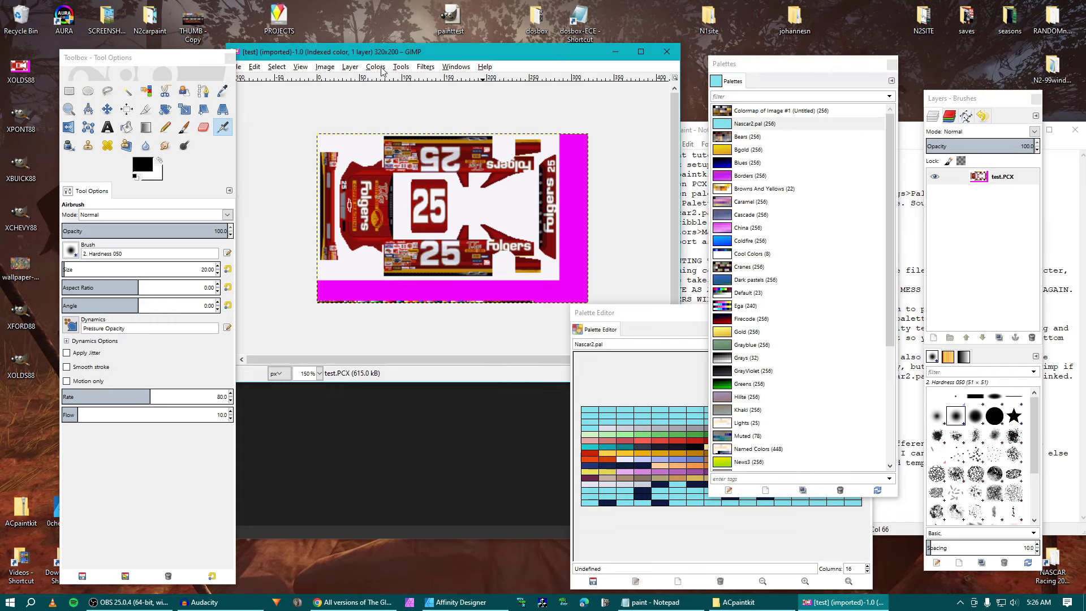
pyautogui.click(380, 69)
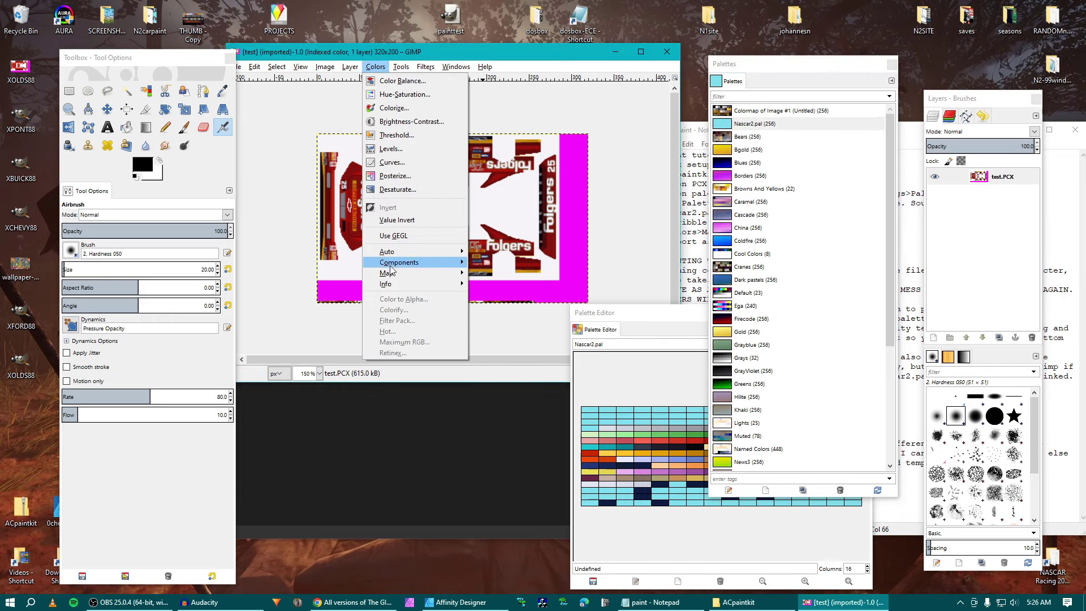
pyautogui.moveTo(392, 278)
pyautogui.click(508, 287)
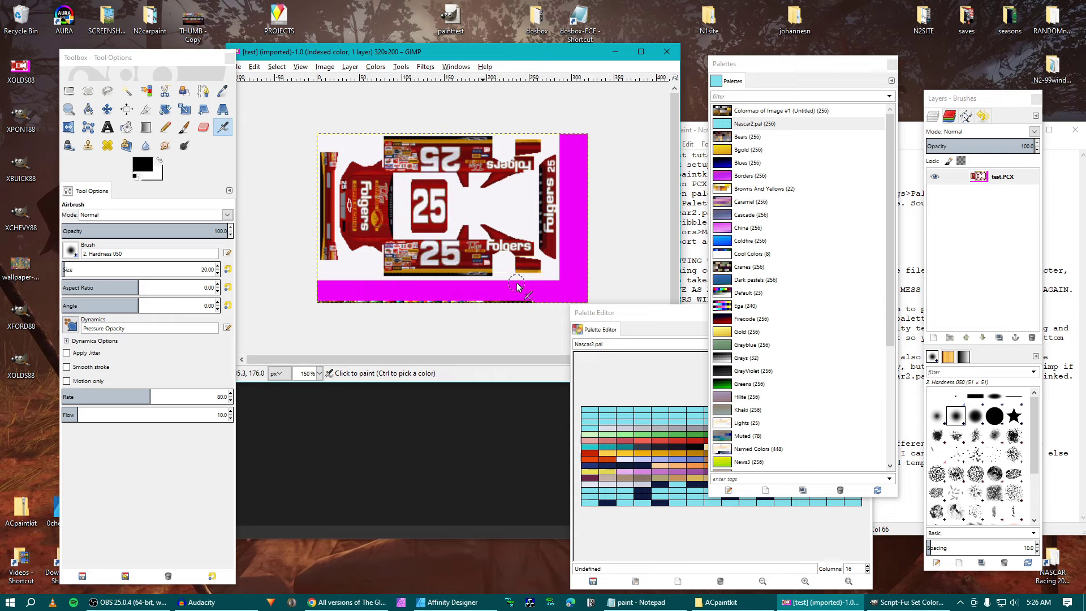
# Step: Choose Nascar2.pal as the colormap palette and apply it, turning the background light cyan
pyautogui.click(911, 605)
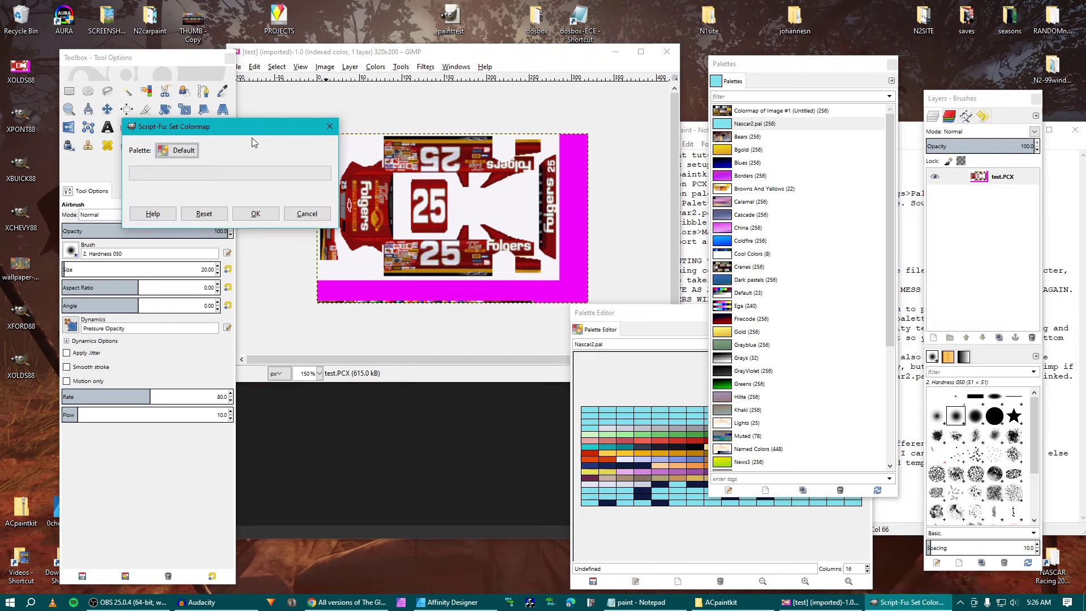
pyautogui.moveTo(187, 130); pyautogui.dragTo(335, 171)
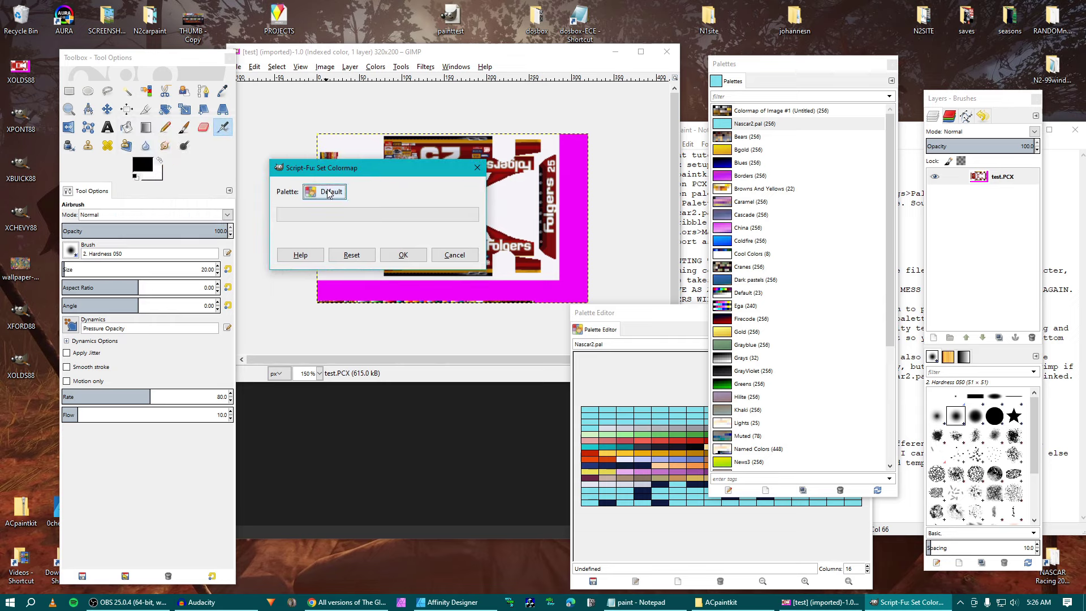
pyautogui.click(322, 193)
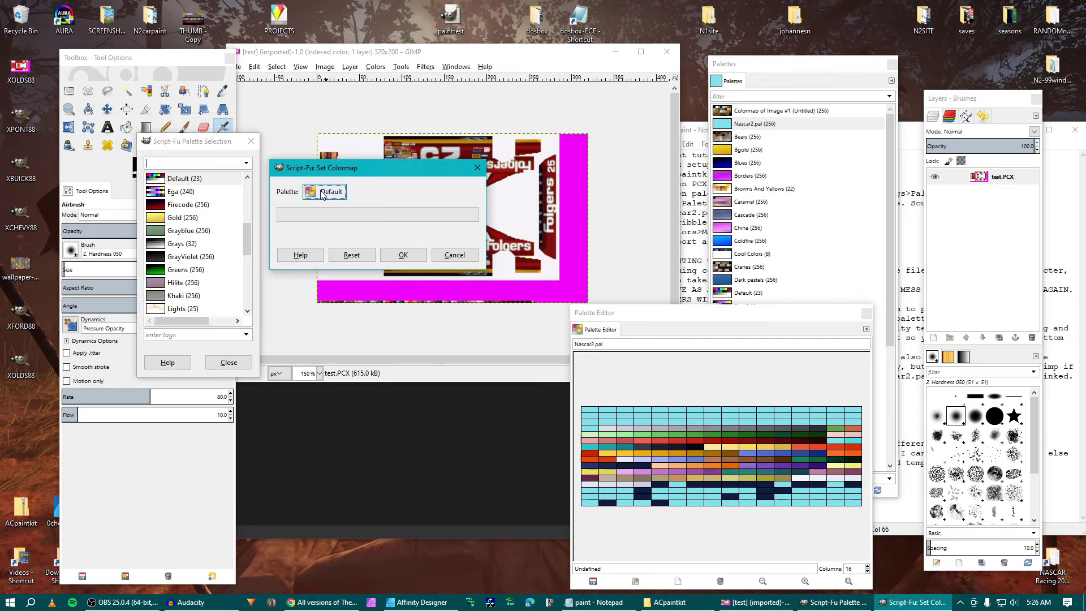
pyautogui.moveTo(244, 245); pyautogui.dragTo(247, 204)
pyautogui.click(192, 192)
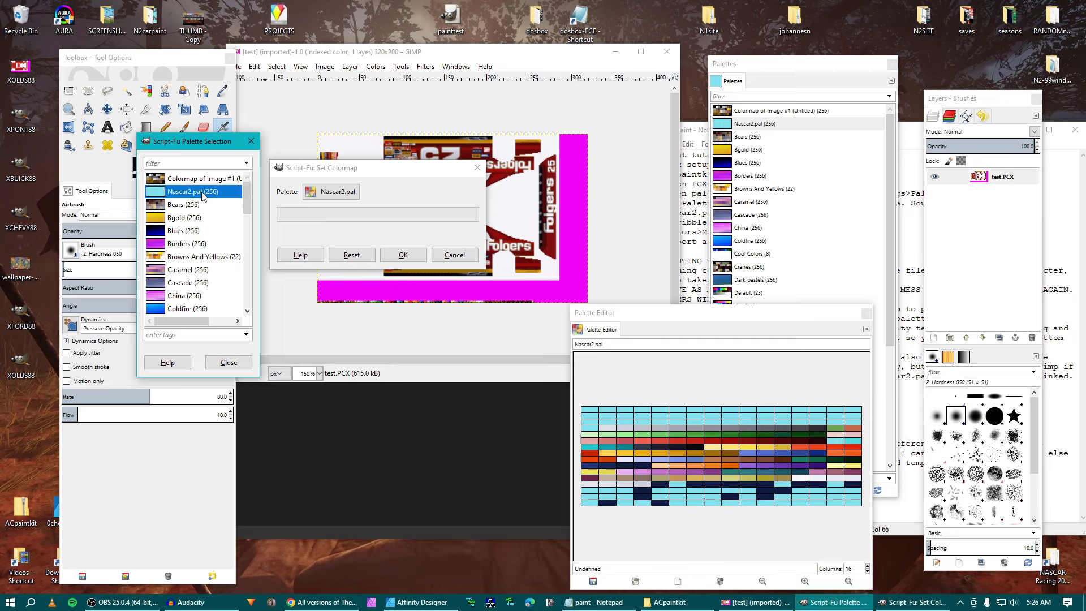
pyautogui.click(228, 362)
pyautogui.moveTo(365, 168); pyautogui.dragTo(371, 178)
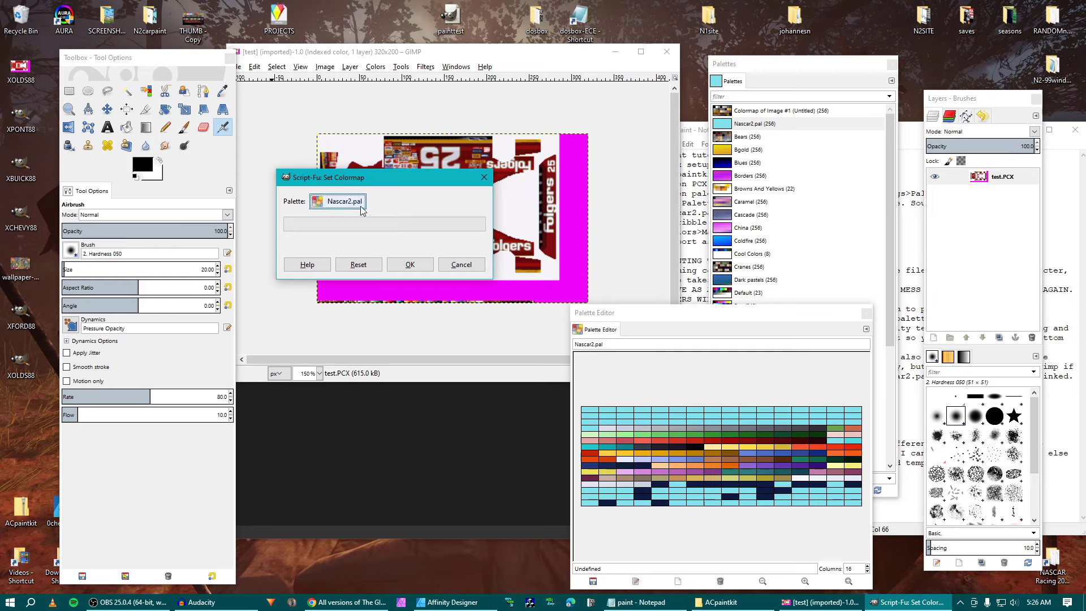
pyautogui.click(411, 264)
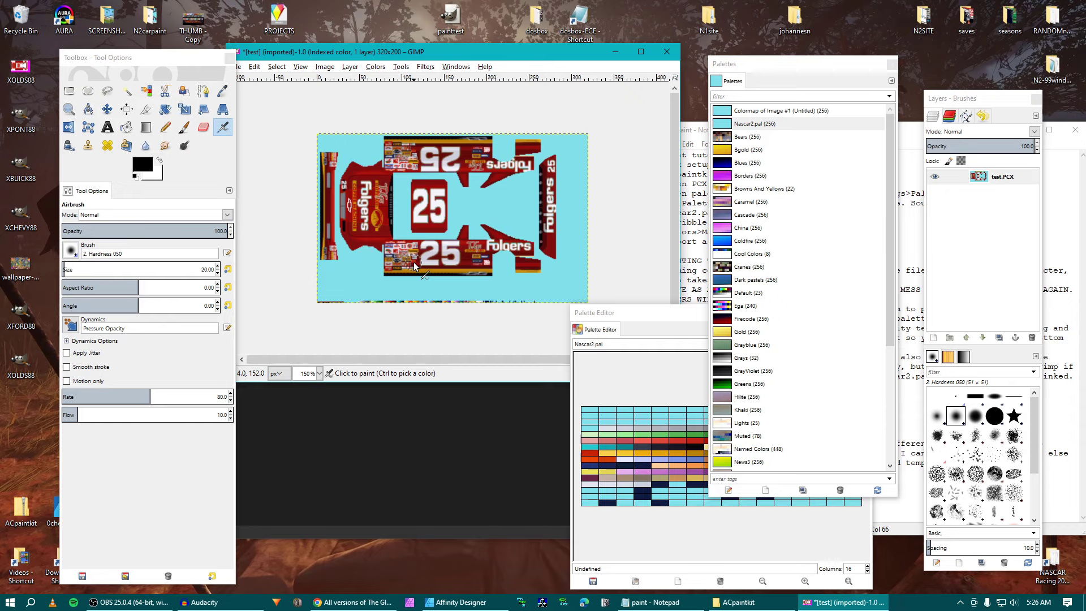
pyautogui.press('ctrl')
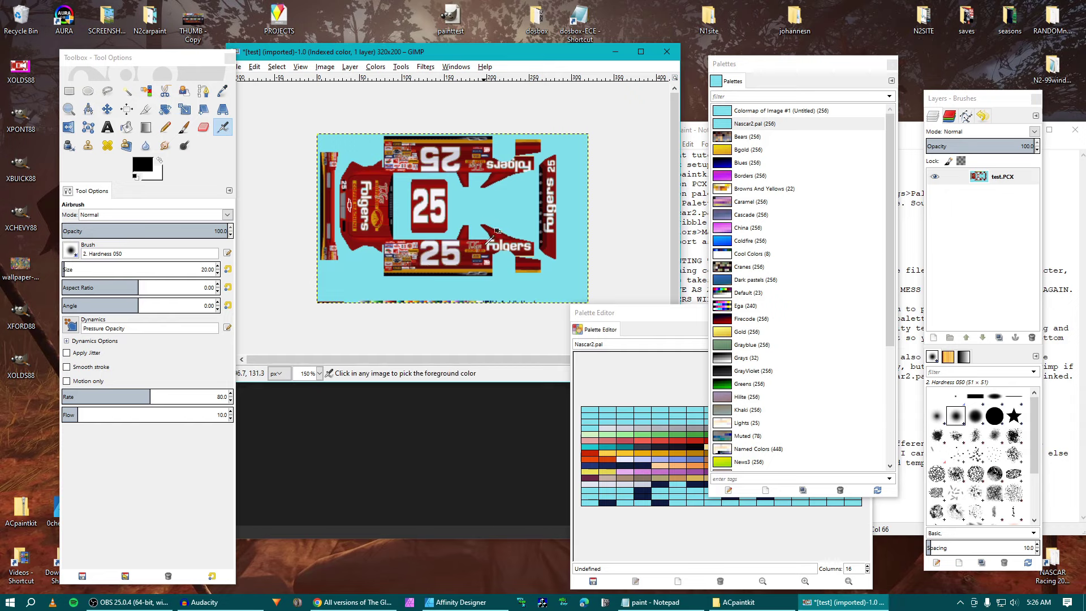
pyautogui.scroll(5, 496, 230)
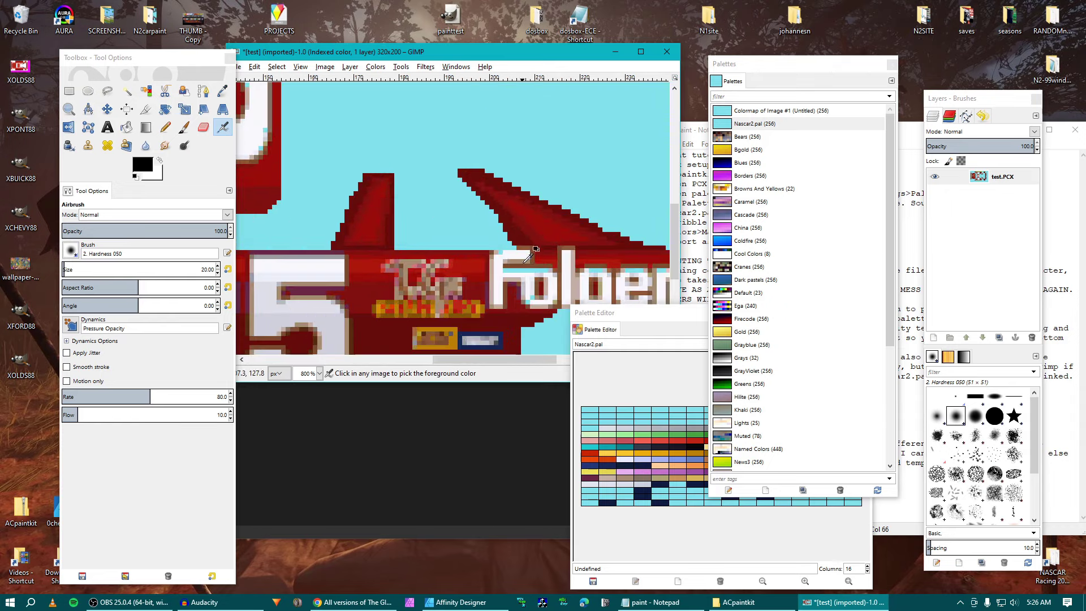
pyautogui.scroll(-4, 527, 257)
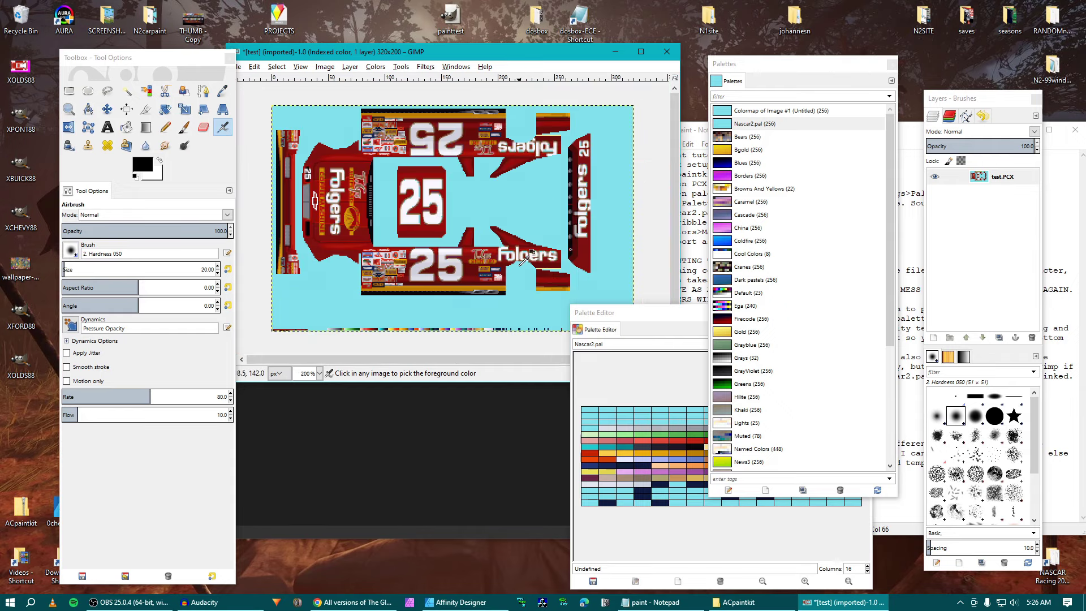
pyautogui.scroll(4, 527, 257)
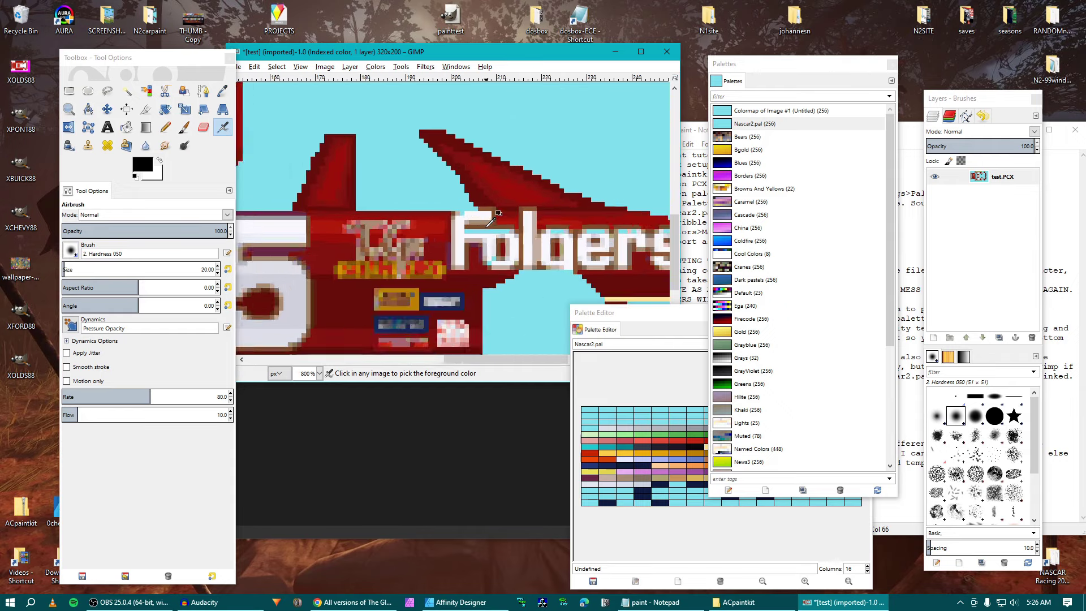
pyautogui.scroll(-4, 490, 223)
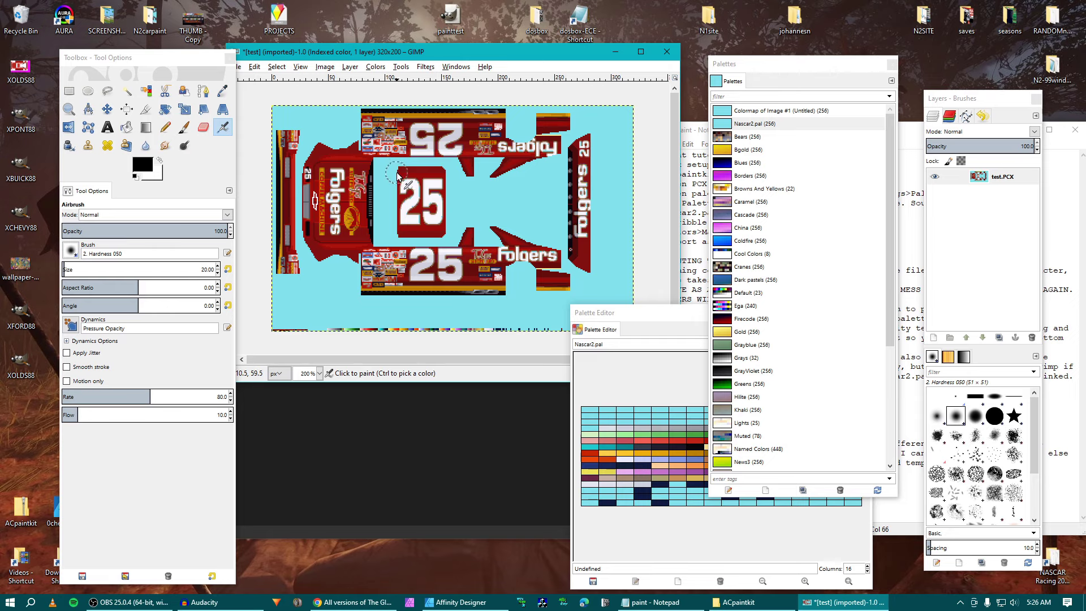
pyautogui.moveTo(352, 51); pyautogui.dragTo(346, 46)
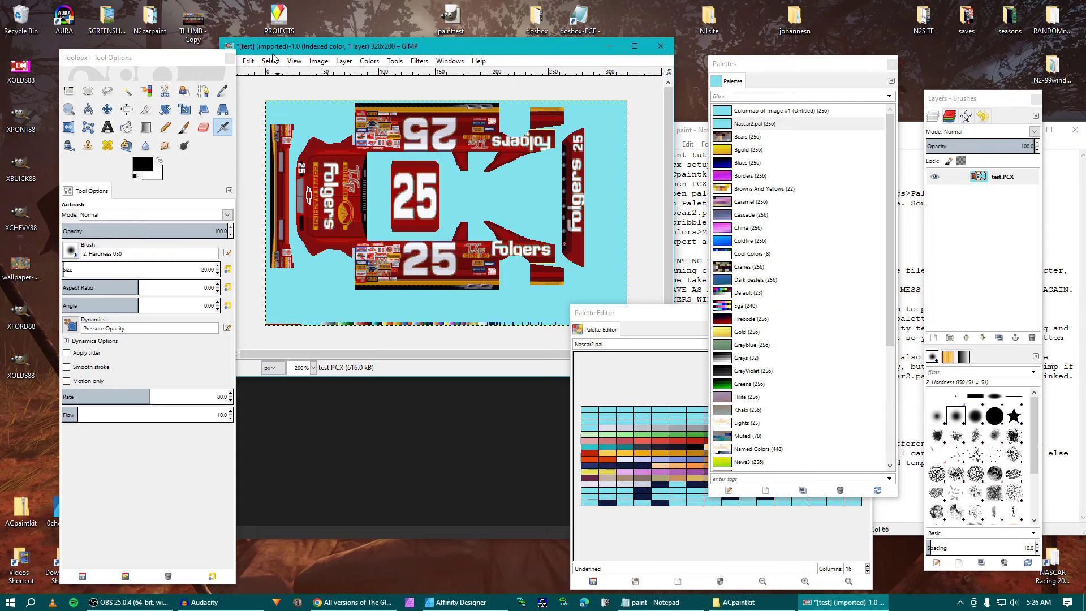
pyautogui.moveTo(272, 55); pyautogui.dragTo(289, 54)
pyautogui.click(247, 60)
pyautogui.press('Escape')
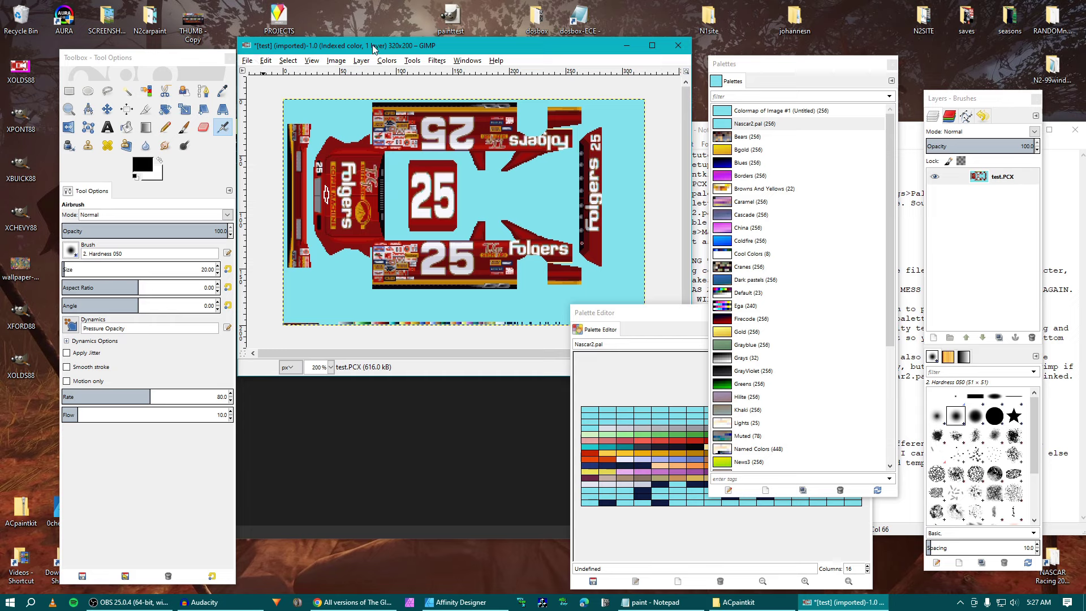
pyautogui.click(343, 62)
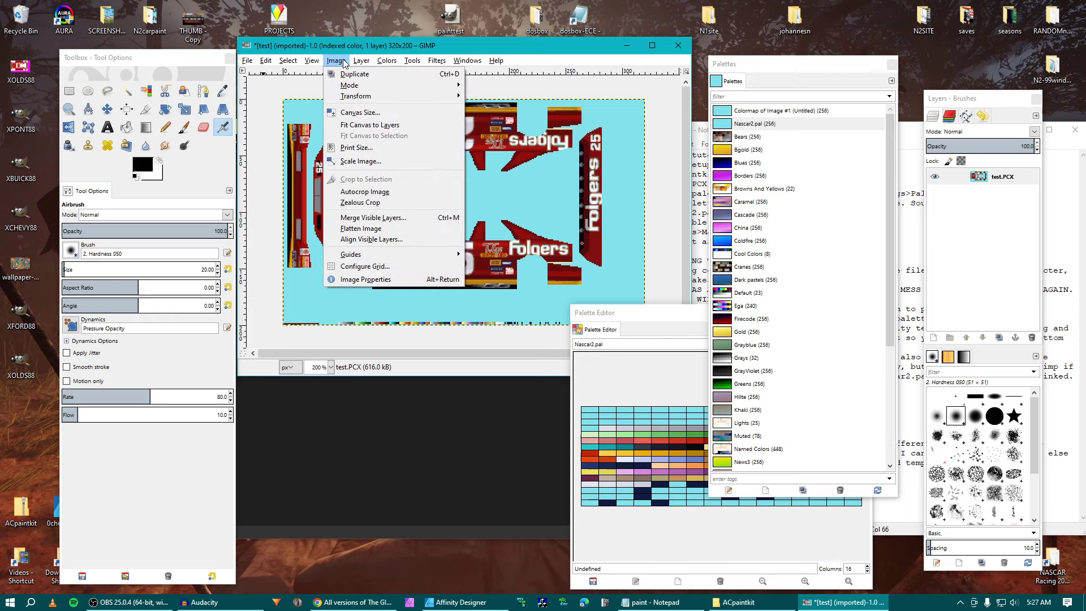
pyautogui.click(351, 49)
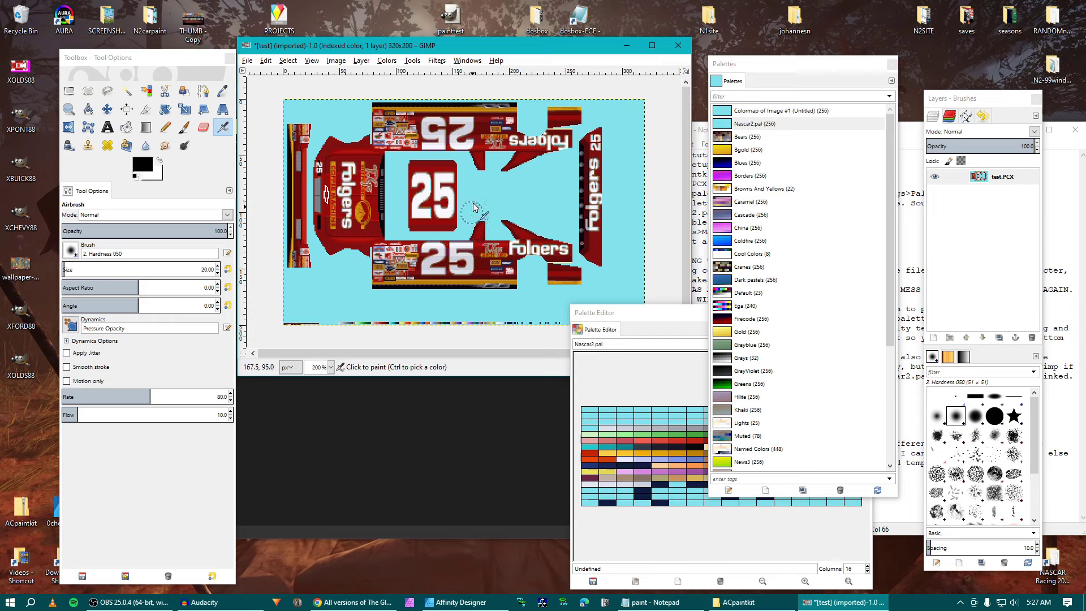
pyautogui.click(336, 60)
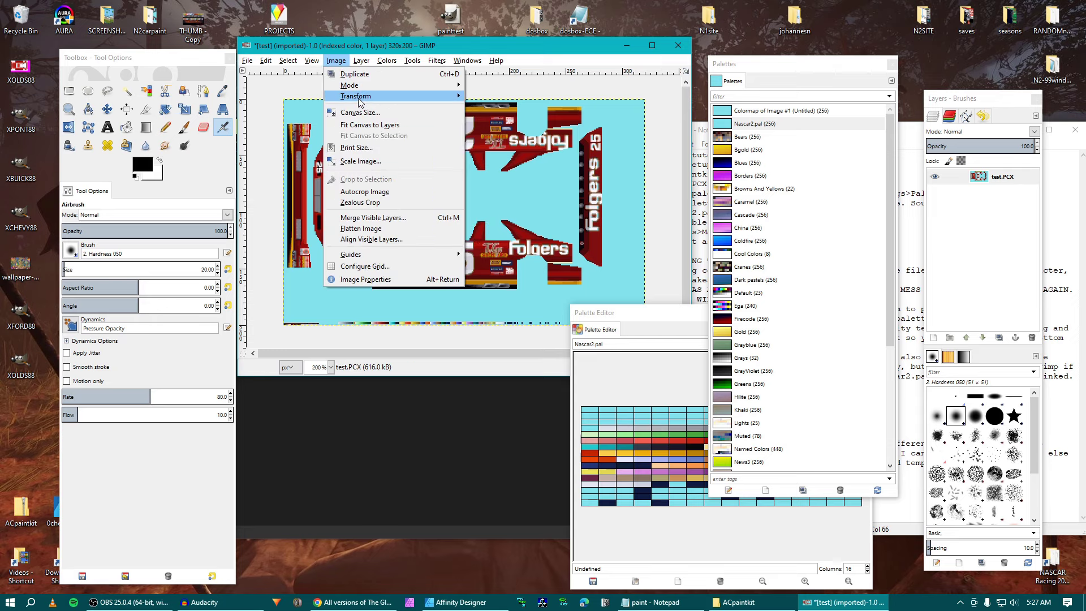
pyautogui.moveTo(361, 94)
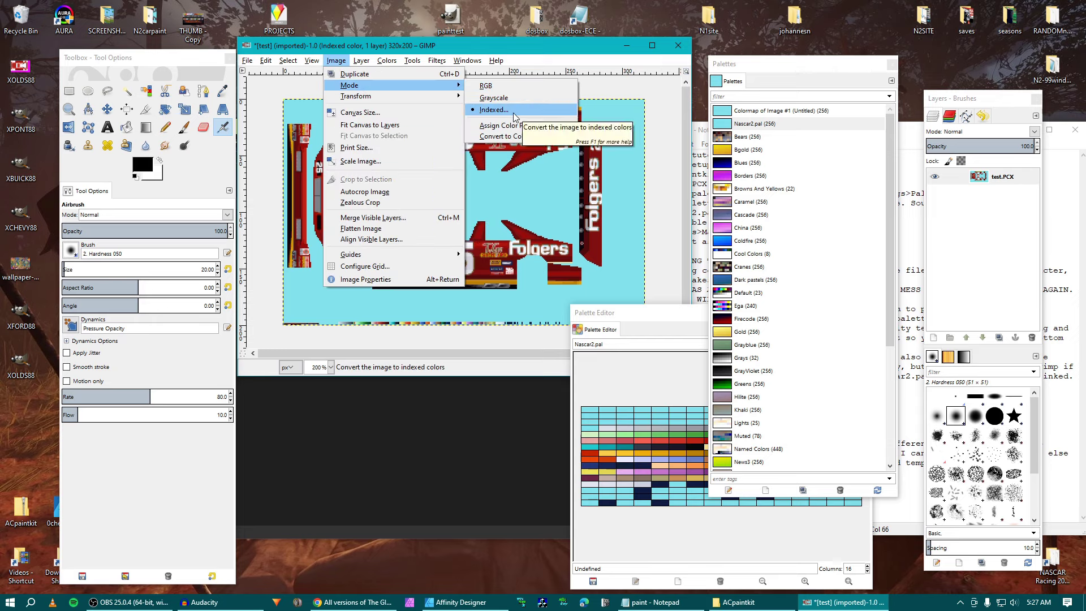
pyautogui.click(568, 51)
pyautogui.click(773, 124)
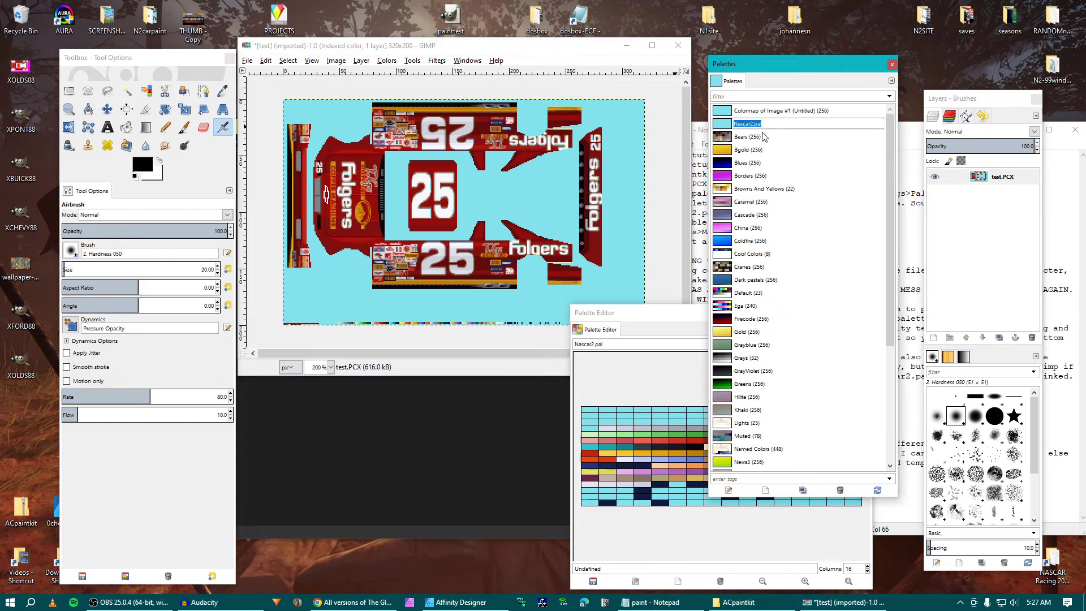
pyautogui.click(736, 140)
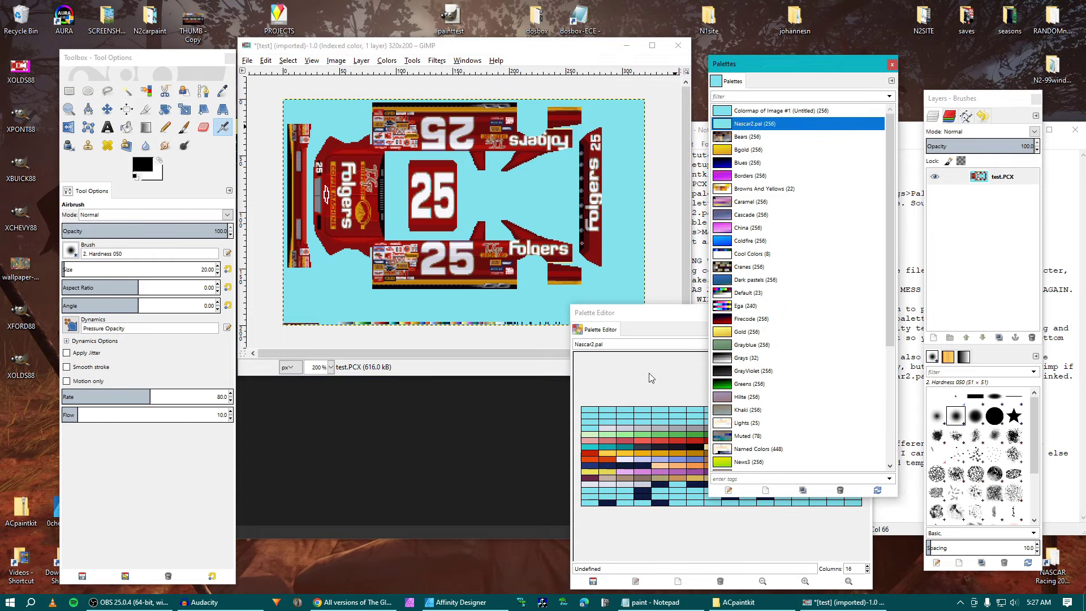
pyautogui.moveTo(654, 315)
pyautogui.mouseDown()
pyautogui.moveTo(556, 317)
pyautogui.moveTo(673, 315)
pyautogui.mouseUp()
pyautogui.click(513, 46)
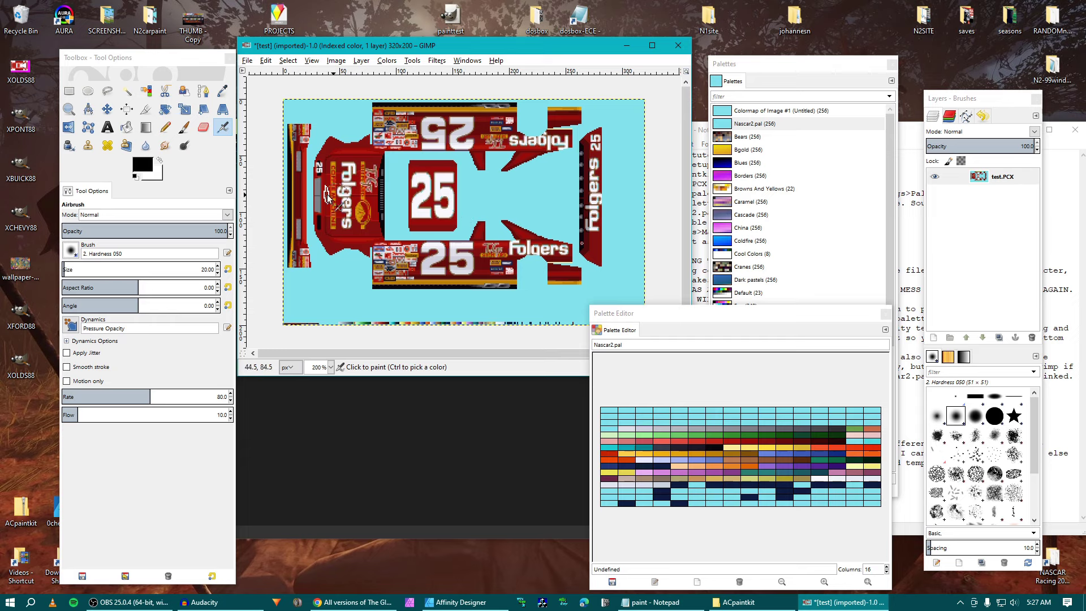
# Step: Set a bright green foreground for the Pencil, test a stroke on the hood, then undo it
pyautogui.click(165, 127)
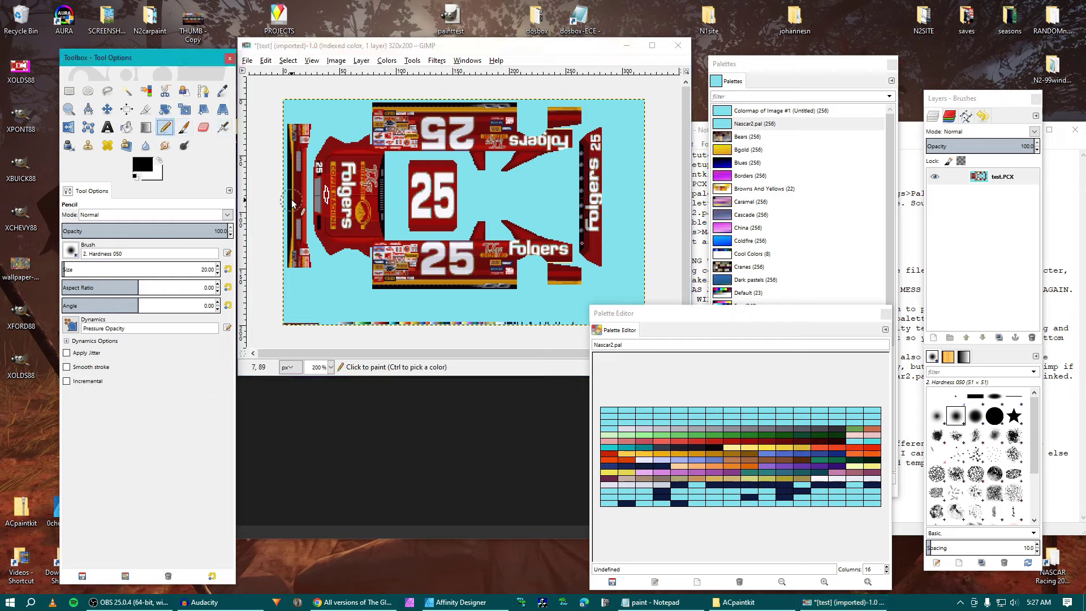
pyautogui.click(142, 165)
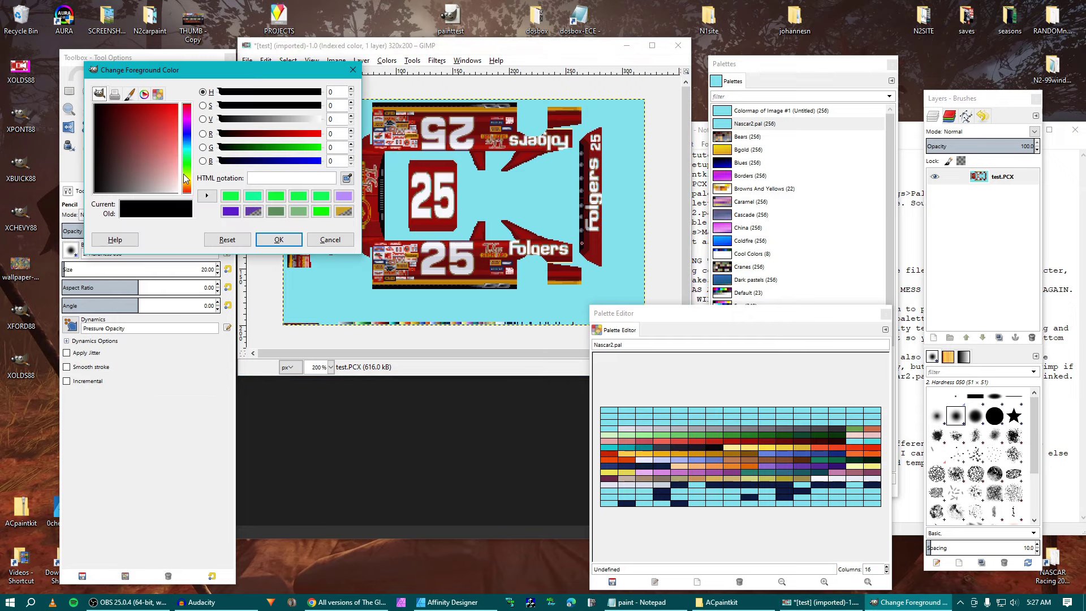
pyautogui.moveTo(187, 173); pyautogui.dragTo(183, 98)
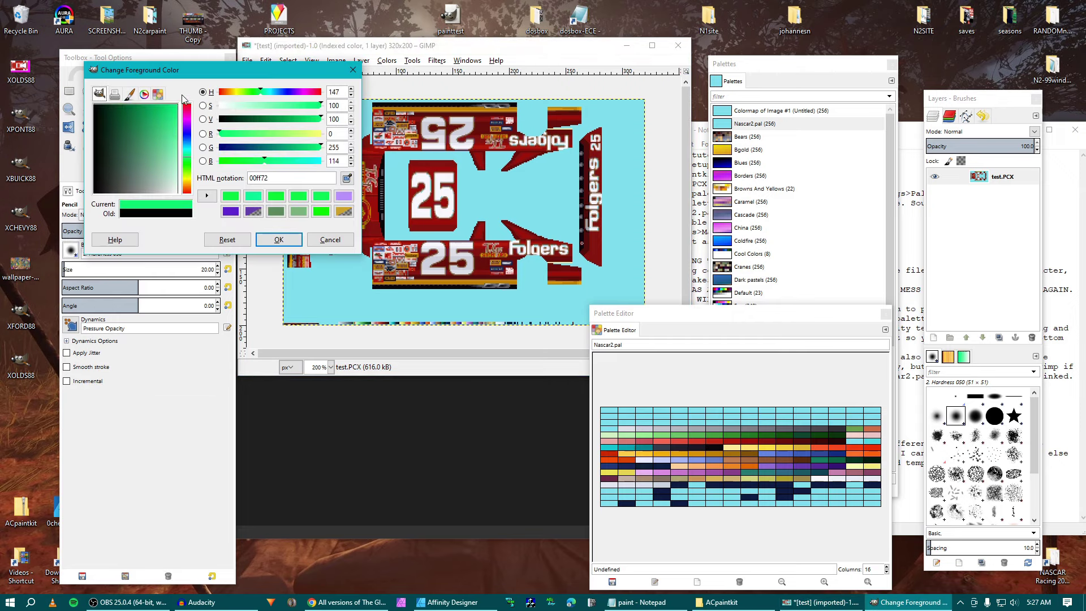
pyautogui.click(277, 240)
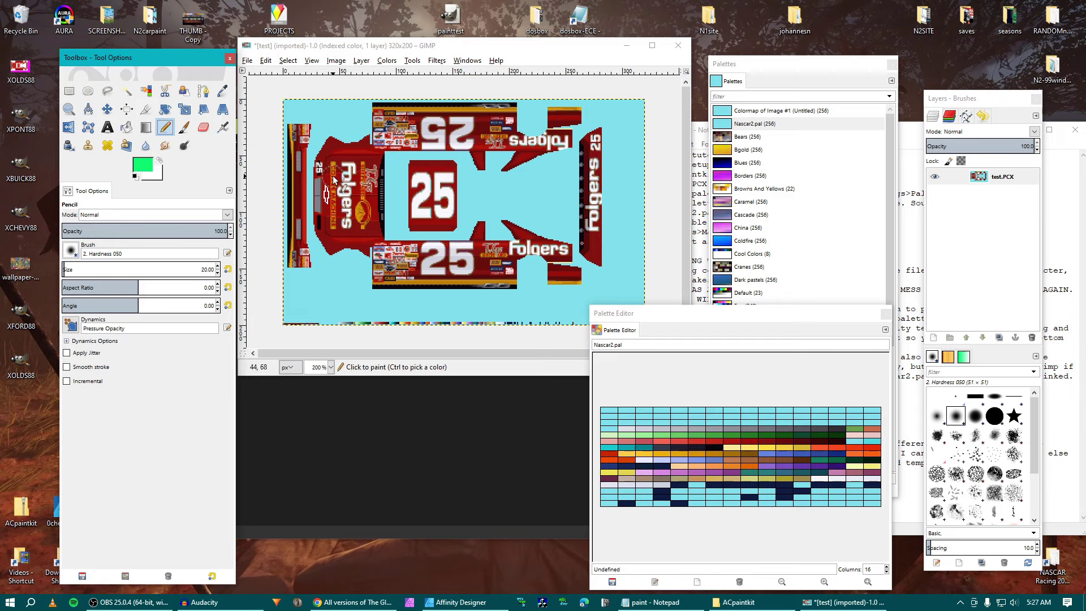
pyautogui.moveTo(334, 163); pyautogui.dragTo(361, 217)
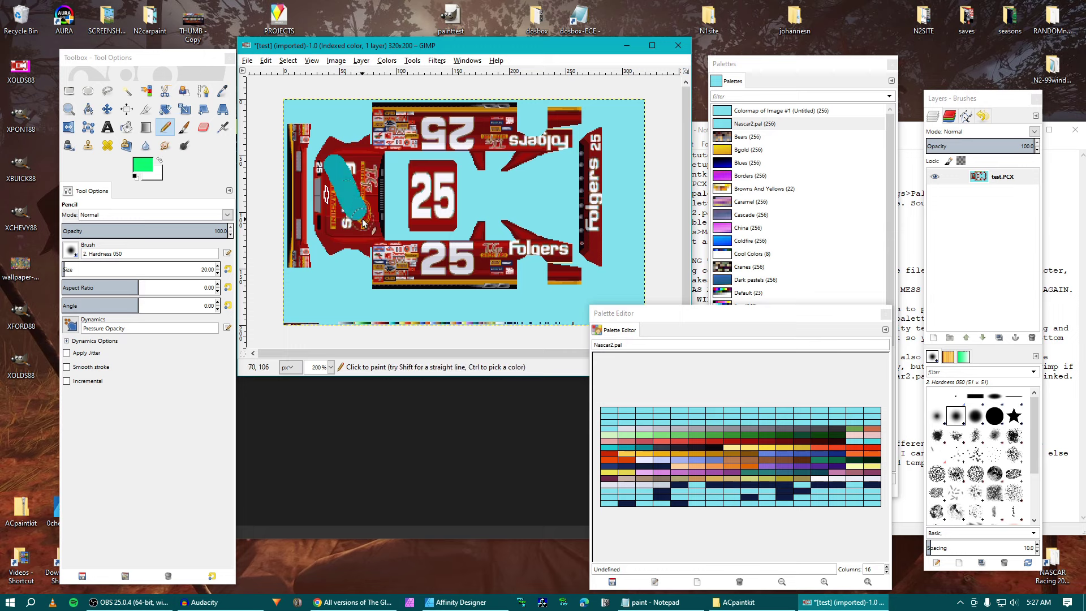
pyautogui.moveTo(363, 223)
pyautogui.mouseDown()
pyautogui.moveTo(332, 219)
pyautogui.moveTo(338, 169)
pyautogui.moveTo(346, 208)
pyautogui.moveTo(345, 183)
pyautogui.moveTo(362, 213)
pyautogui.moveTo(358, 200)
pyautogui.mouseUp()
pyautogui.hotkey('ctrl', 'z')
# Step: Change the foreground colour to yellow-green, hue 78 (b4ff00)
pyautogui.click(142, 165)
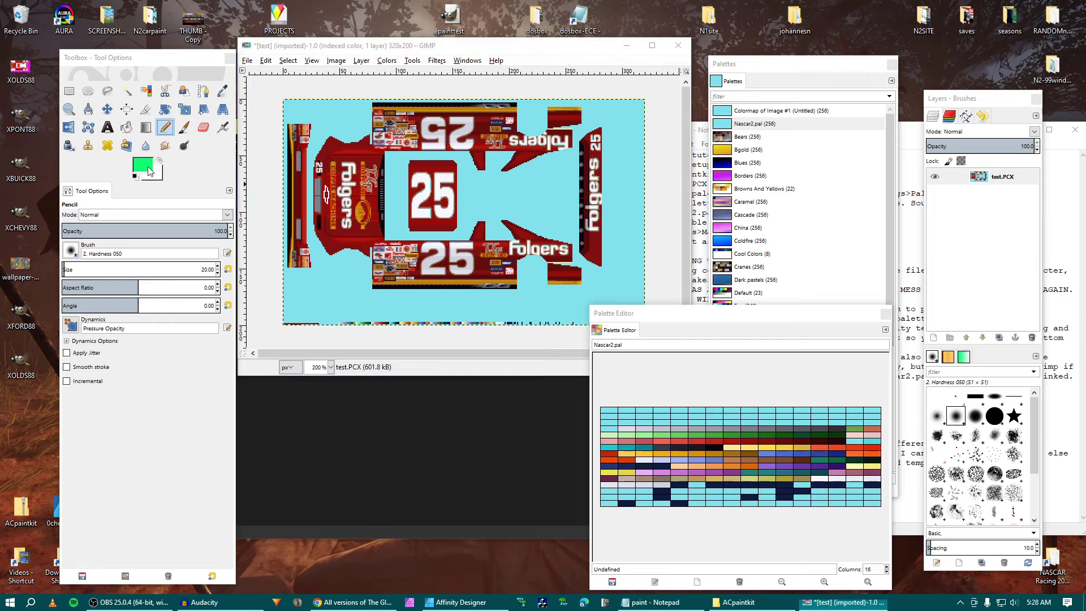
pyautogui.moveTo(173, 133); pyautogui.dragTo(186, 99)
pyautogui.click(189, 146)
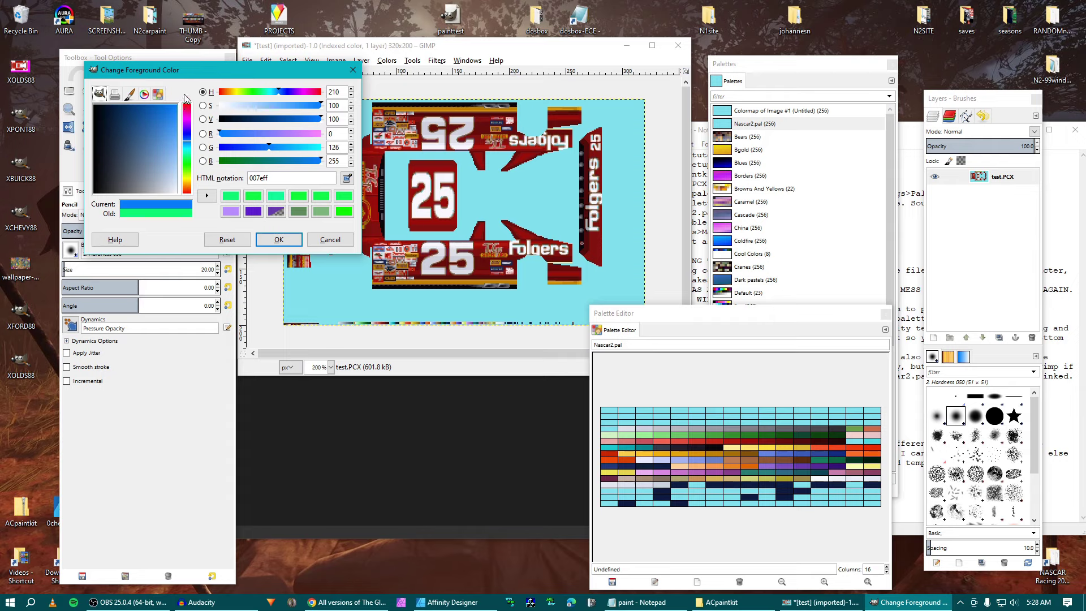
pyautogui.moveTo(189, 148); pyautogui.dragTo(189, 174)
pyautogui.click(279, 239)
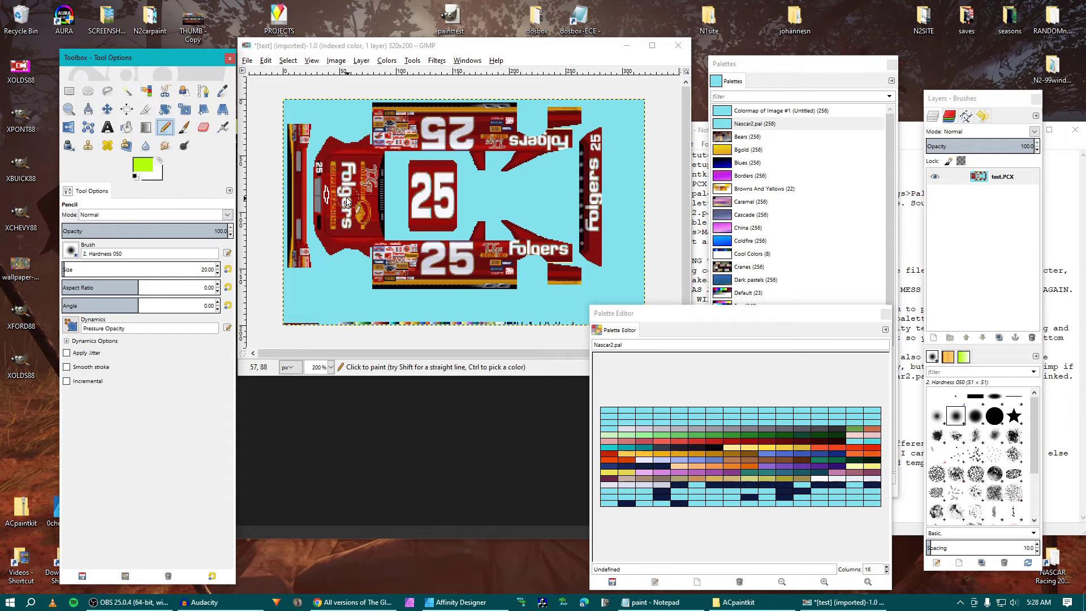
# Step: Pencil a yellow blob over the Folgers lettering on the hood
pyautogui.moveTo(341, 181)
pyautogui.mouseDown()
pyautogui.moveTo(348, 219)
pyautogui.moveTo(357, 198)
pyautogui.mouseUp()
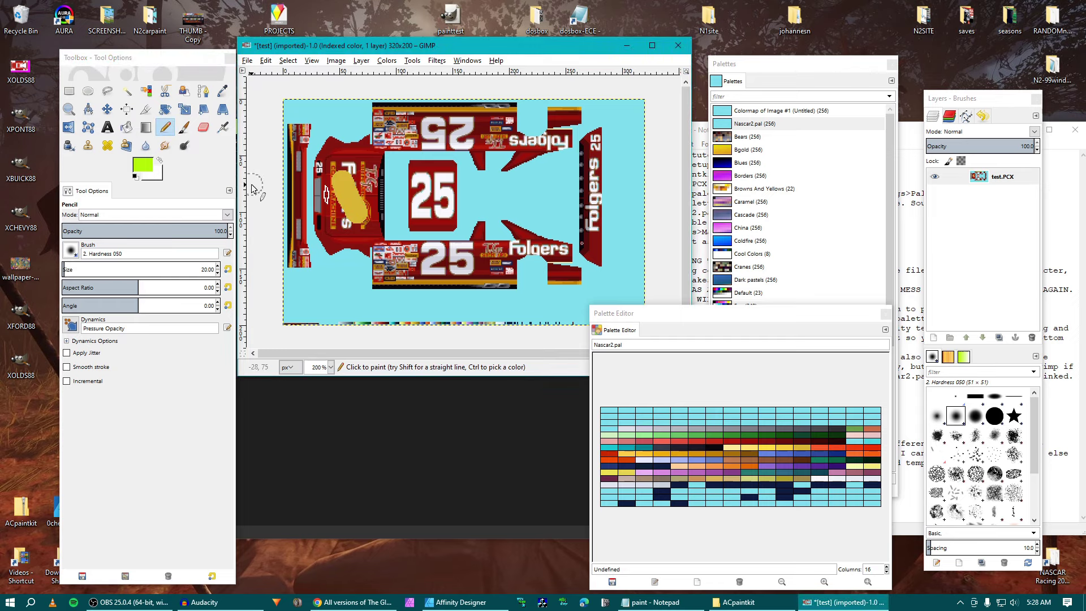
pyautogui.moveTo(358, 195); pyautogui.dragTo(349, 222)
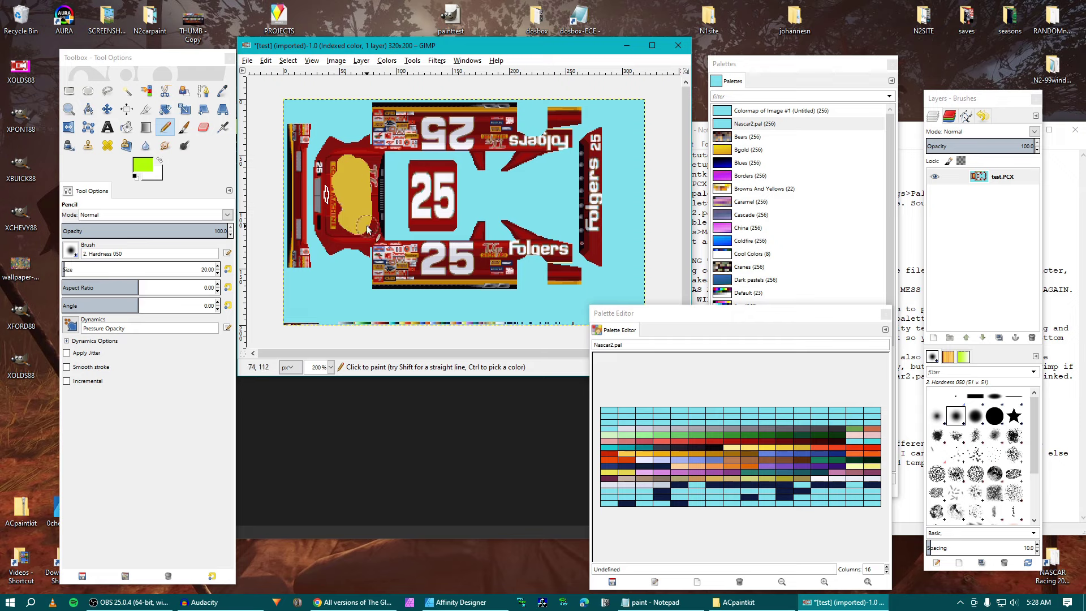
pyautogui.click(246, 60)
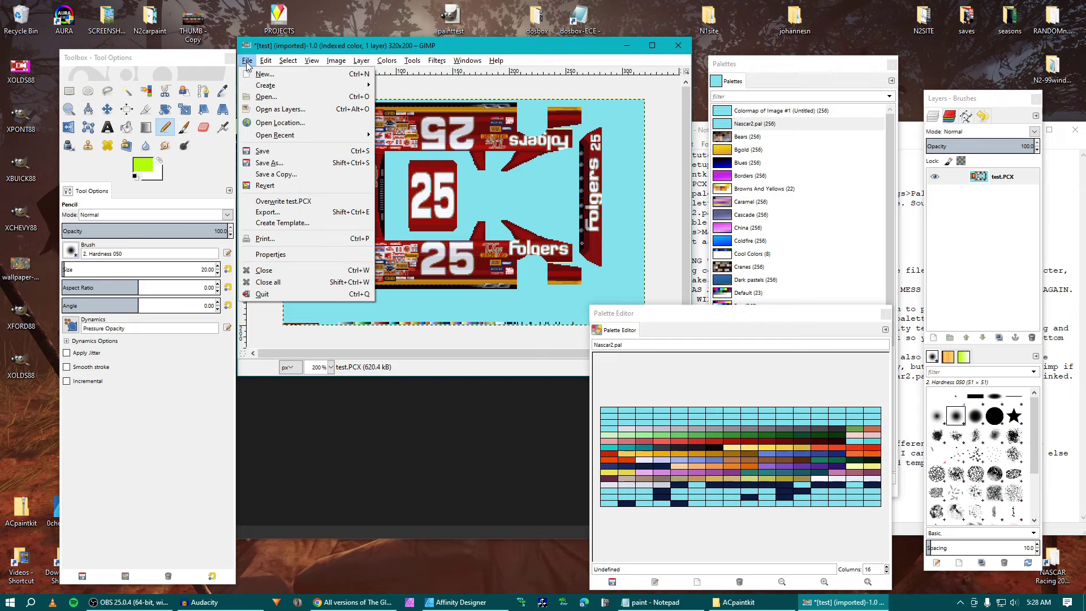
# Step: Export the painted car template to the Desktop as test.pcx
pyautogui.click(276, 214)
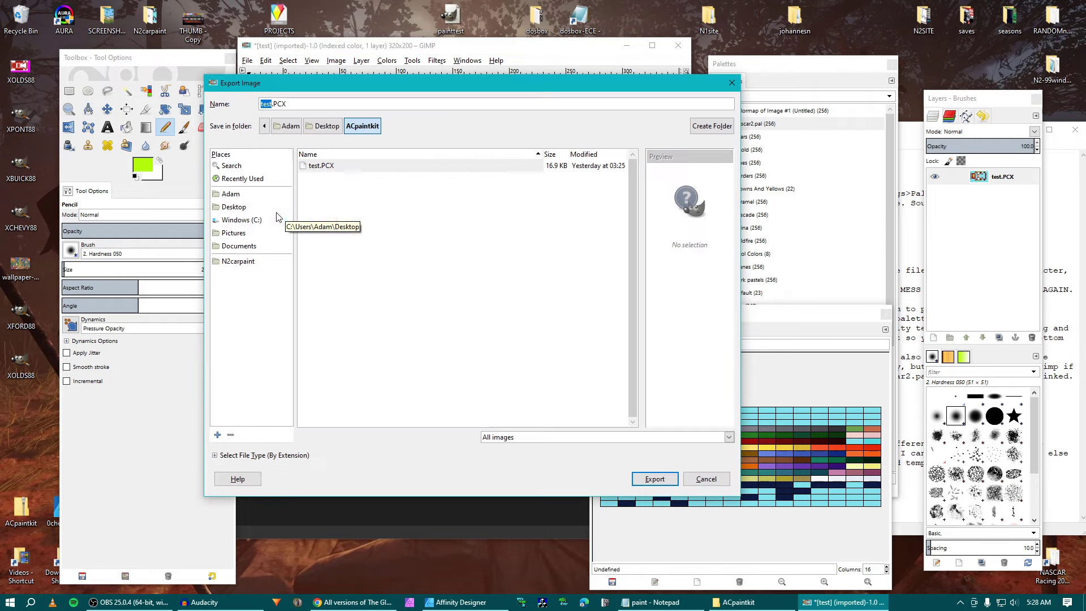
pyautogui.click(247, 208)
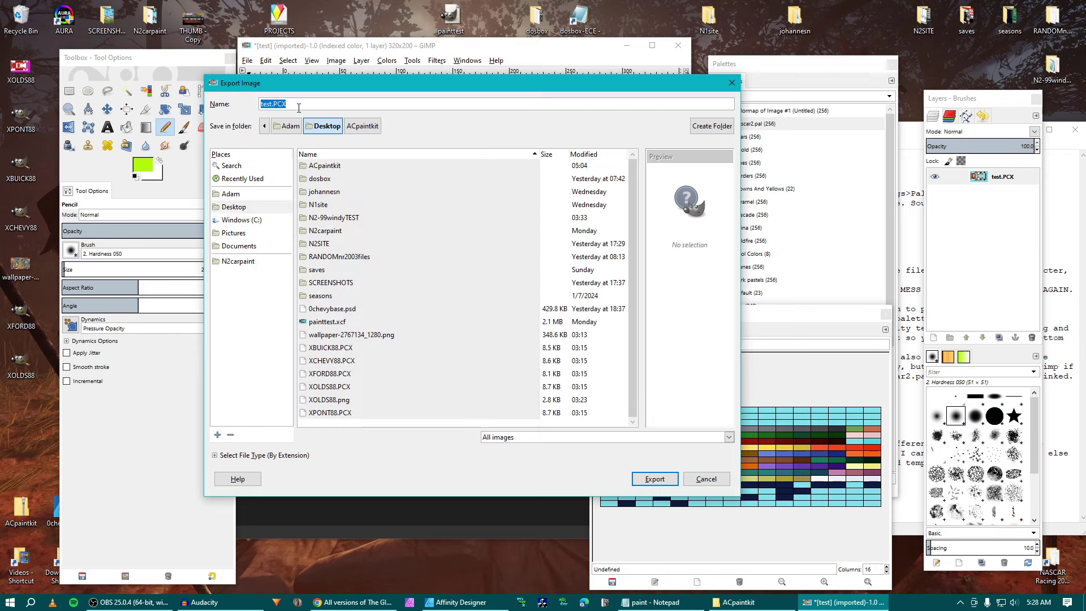
pyautogui.click(216, 455)
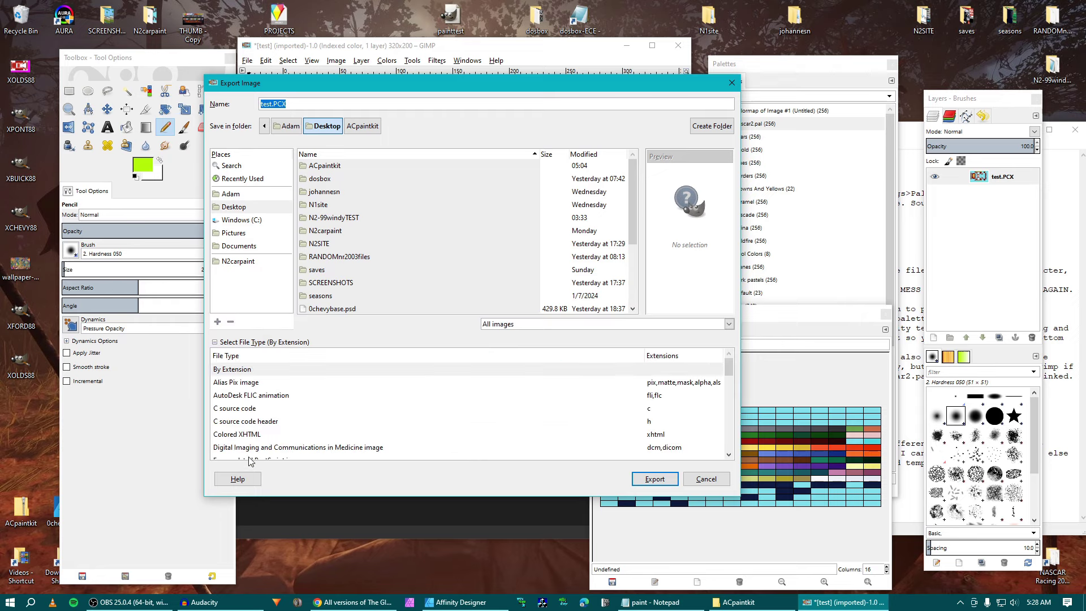
pyautogui.click(216, 342)
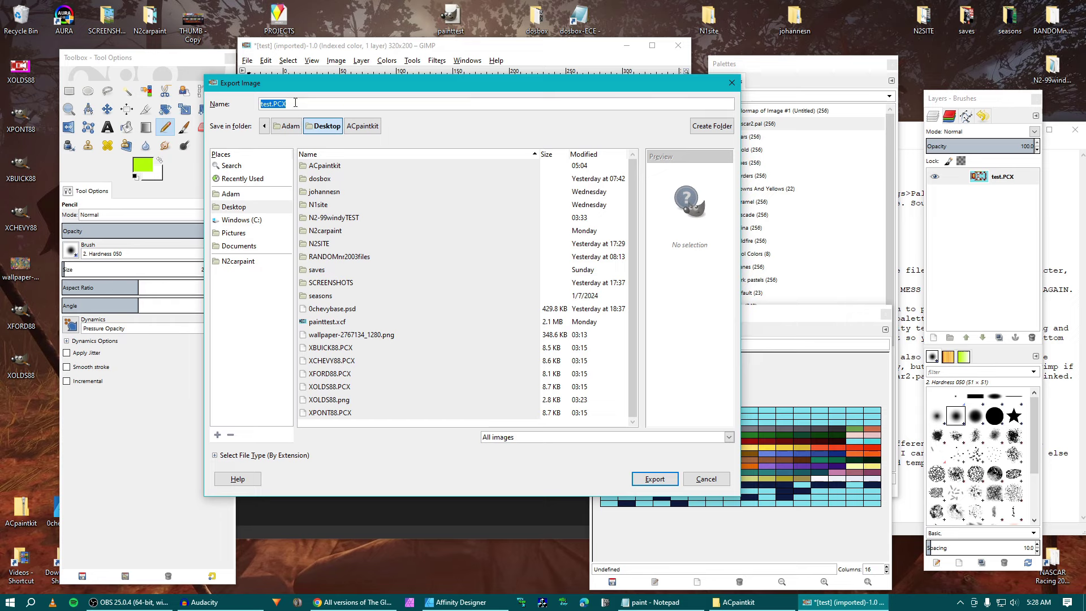
pyautogui.write('tes')
pyautogui.click(655, 480)
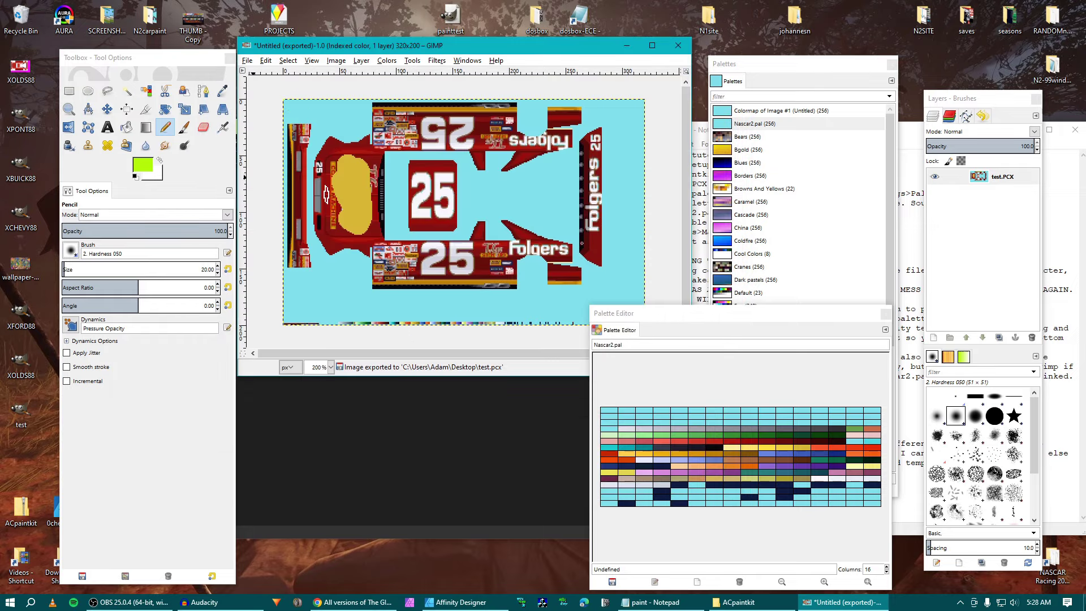
# Step: Bring the tutorial notes forward, shift them up-left, and minimize GIMP to reveal the ACpaintkit folder
pyautogui.press('super+d')
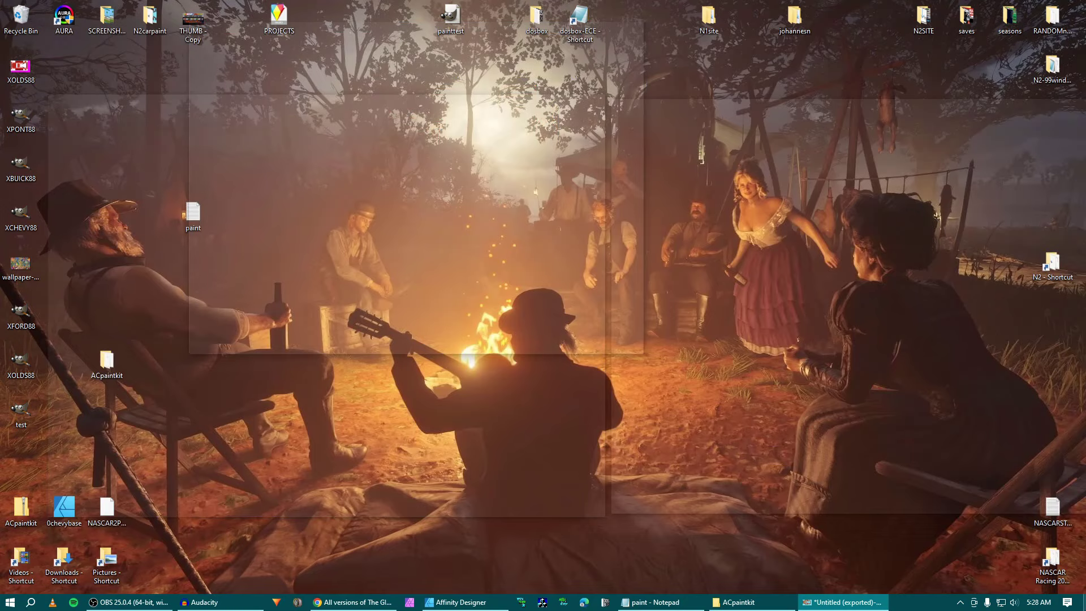
pyautogui.press('super+d')
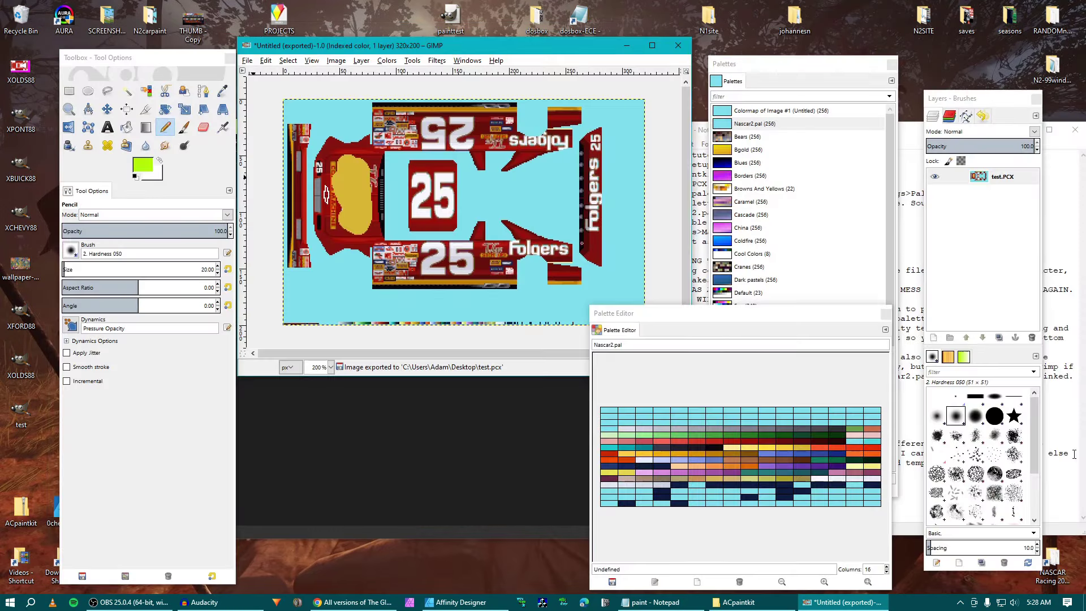
pyautogui.click(1066, 452)
pyautogui.moveTo(854, 131); pyautogui.dragTo(822, 127)
pyautogui.click(626, 45)
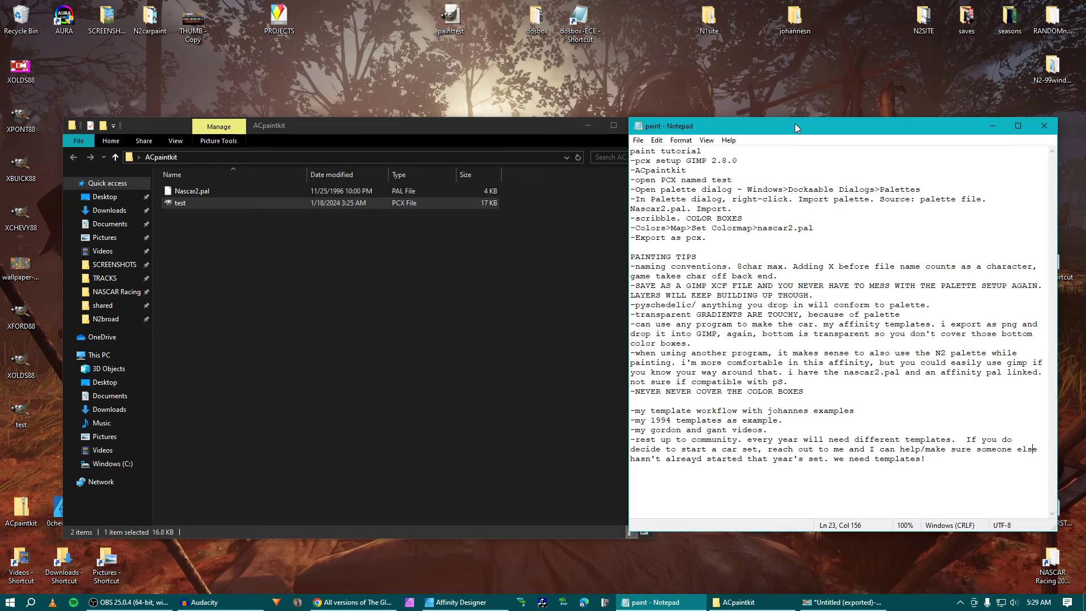
# Step: Move the Notepad notes rightward, clear of the ACpaintkit Explorer window
pyautogui.moveTo(795, 127); pyautogui.dragTo(834, 130)
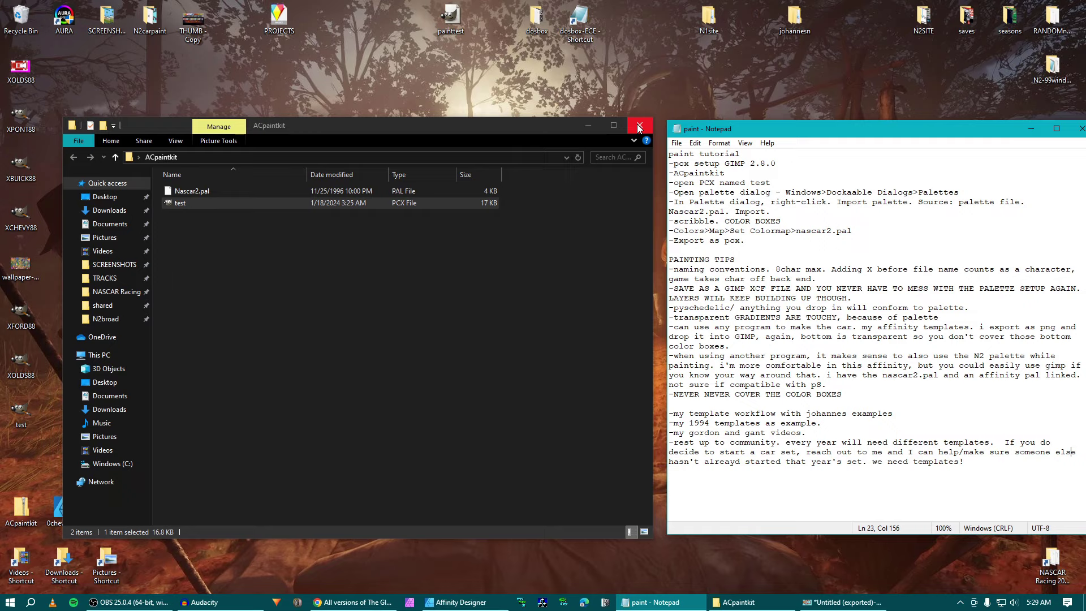
# Step: Browse the buick88 and 12345678 car files in the cars folder, then reopen N2-99windyTEST
pyautogui.doubleClick(1052, 67)
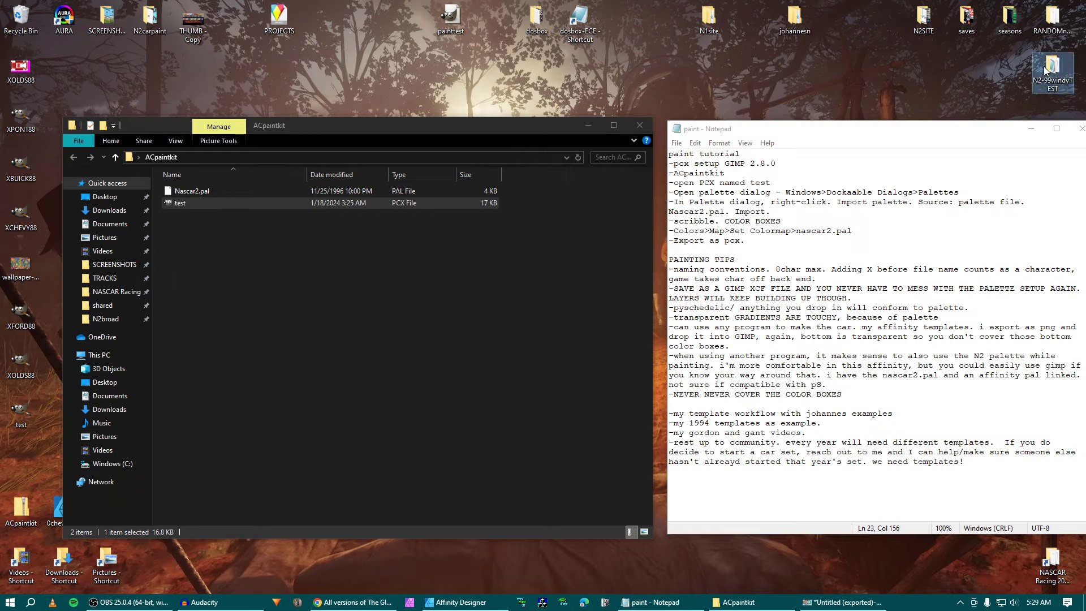
pyautogui.doubleClick(253, 206)
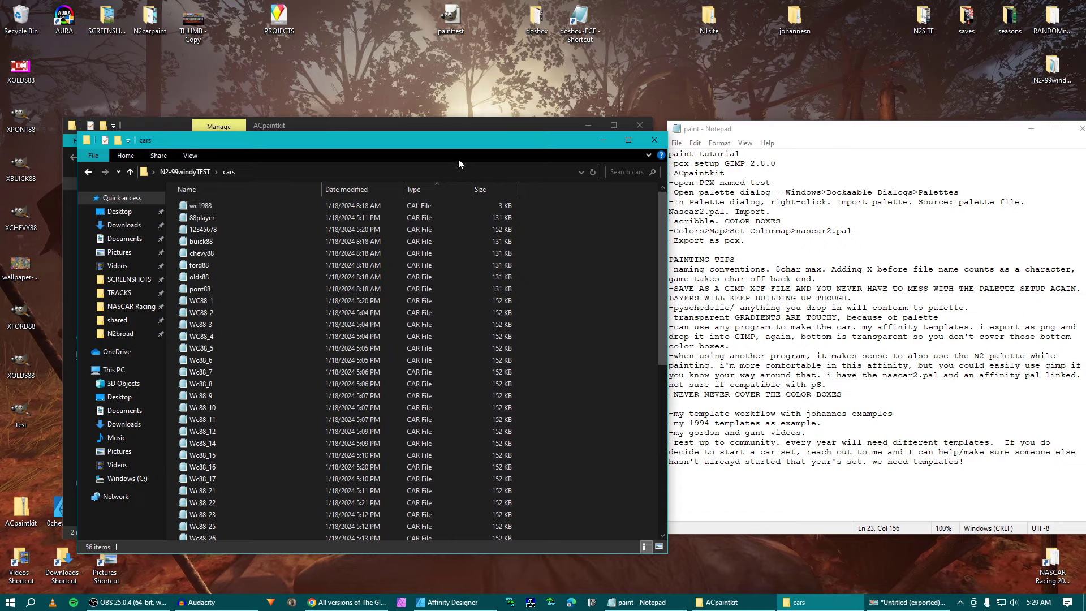
pyautogui.moveTo(454, 149); pyautogui.dragTo(637, 123)
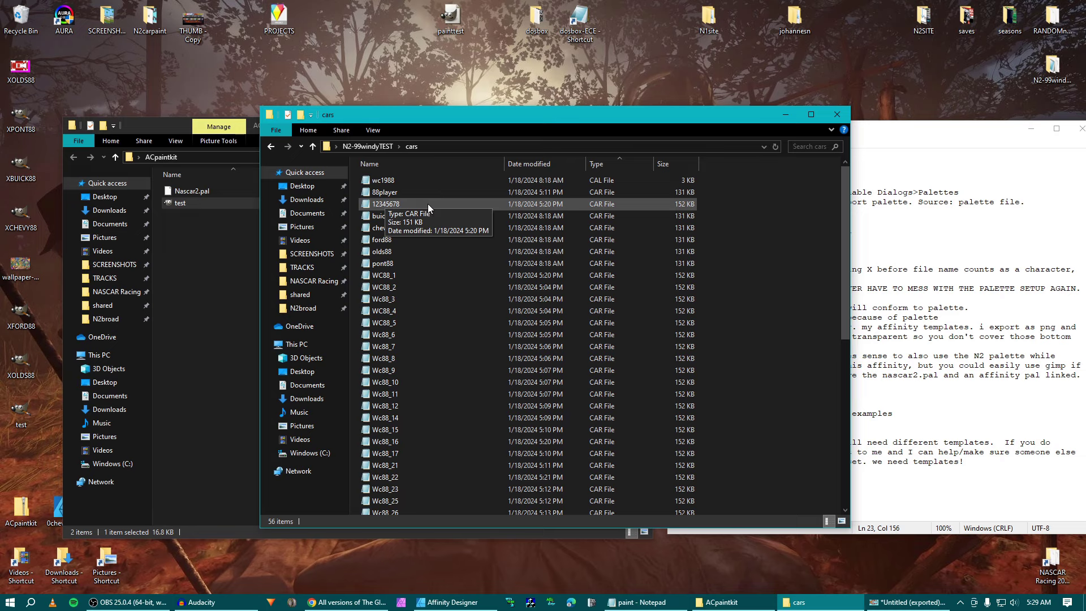
pyautogui.click(376, 216)
pyautogui.click(378, 204)
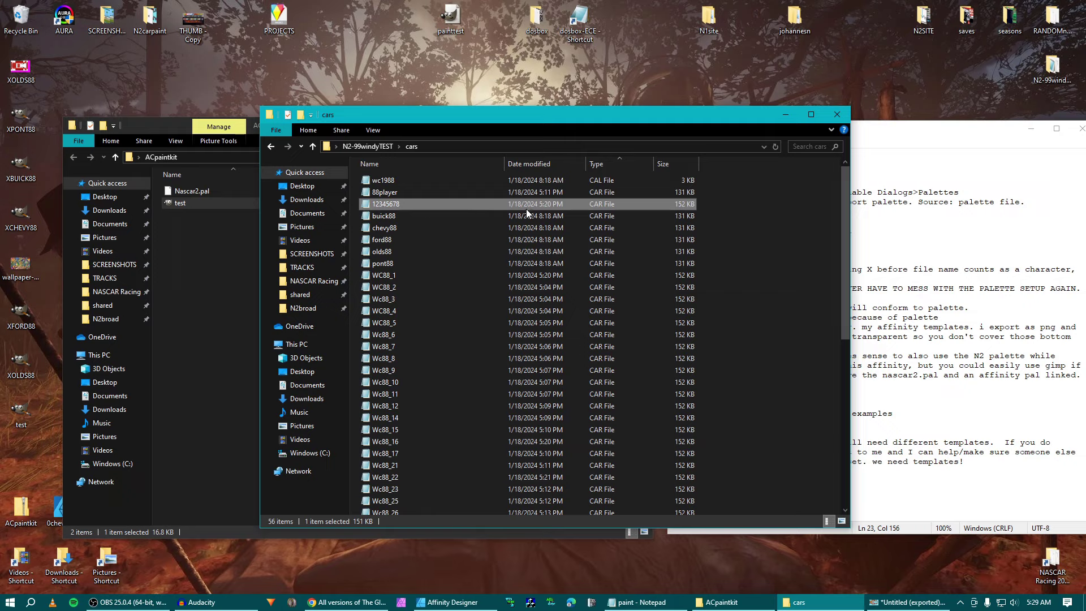
pyautogui.doubleClick(1054, 71)
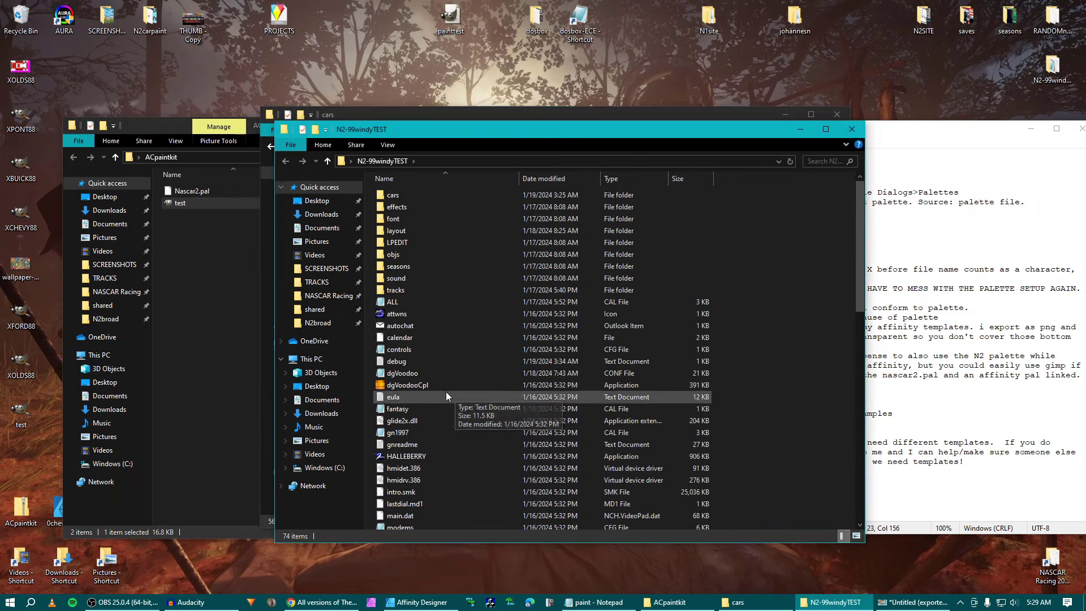
# Step: Launch NASCAR Racing 2 and reach the Detail Shop for the #1 driver's Port-A-Lube car
pyautogui.doubleClick(416, 457)
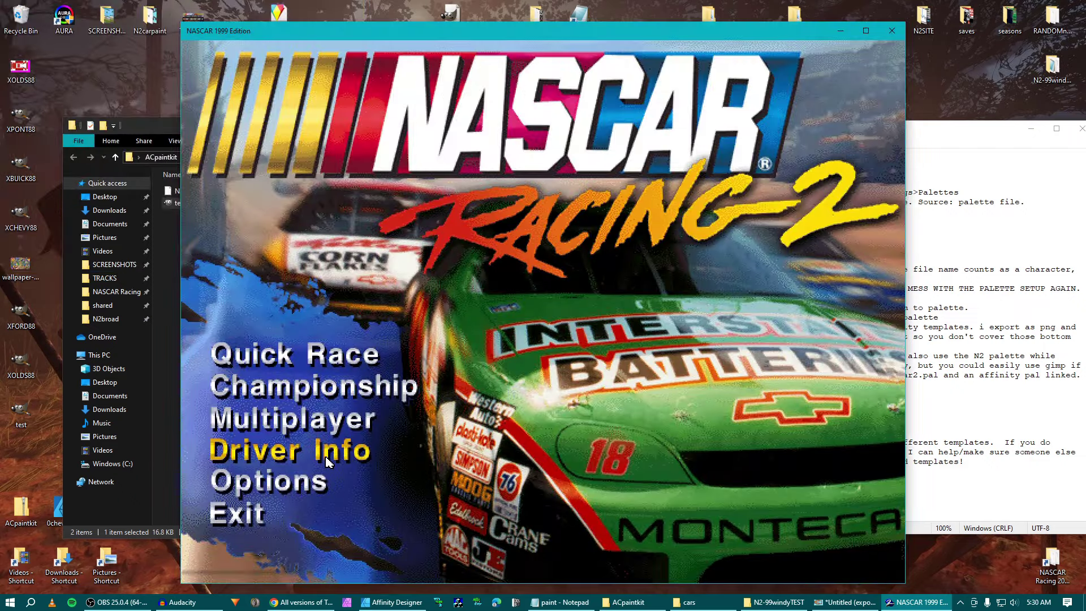
pyautogui.click(328, 458)
pyautogui.click(336, 143)
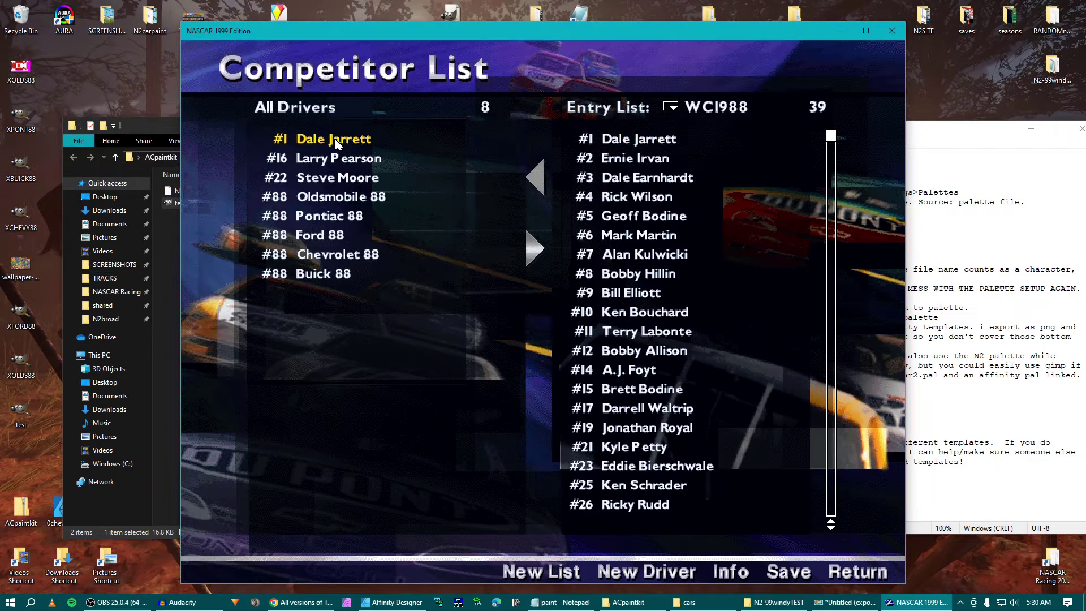
pyautogui.click(728, 574)
pyautogui.click(741, 570)
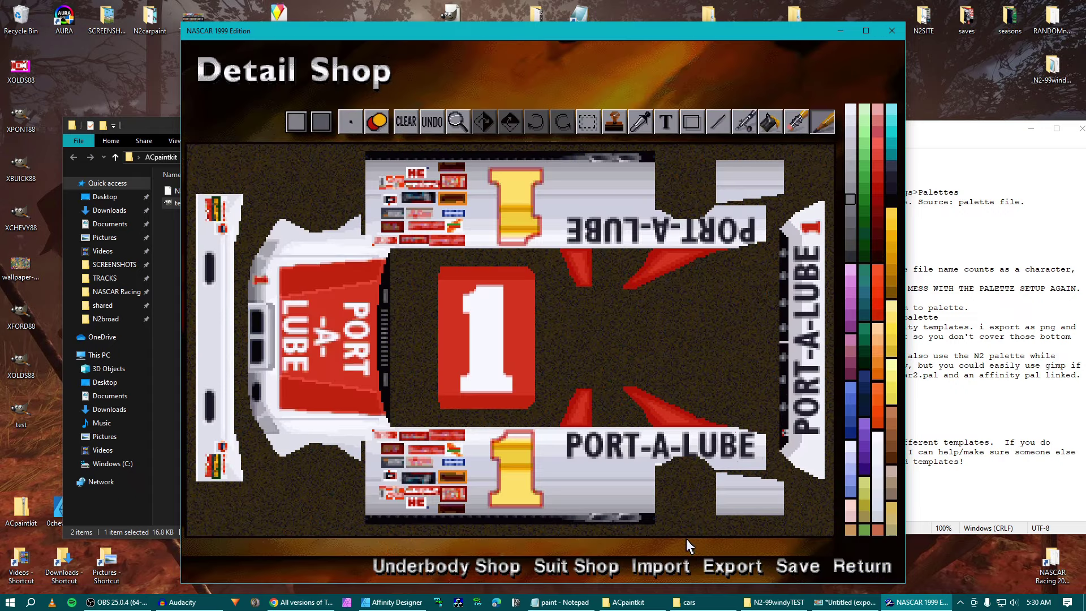
# Step: Attempt a paint import in the Detail Shop, then leave the paint shop
pyautogui.click(670, 568)
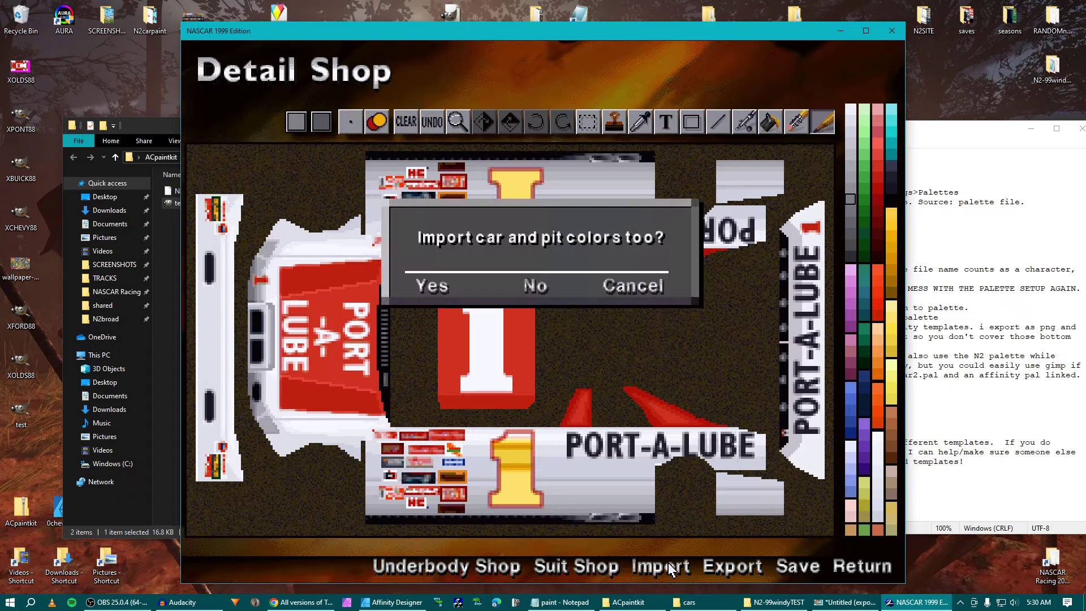
pyautogui.click(619, 287)
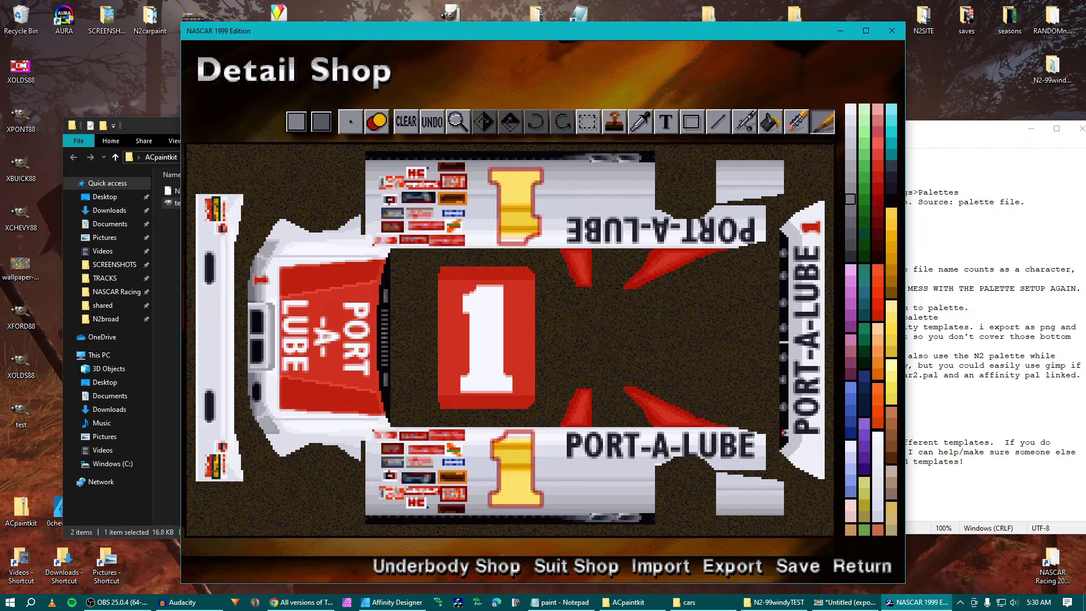
pyautogui.click(863, 566)
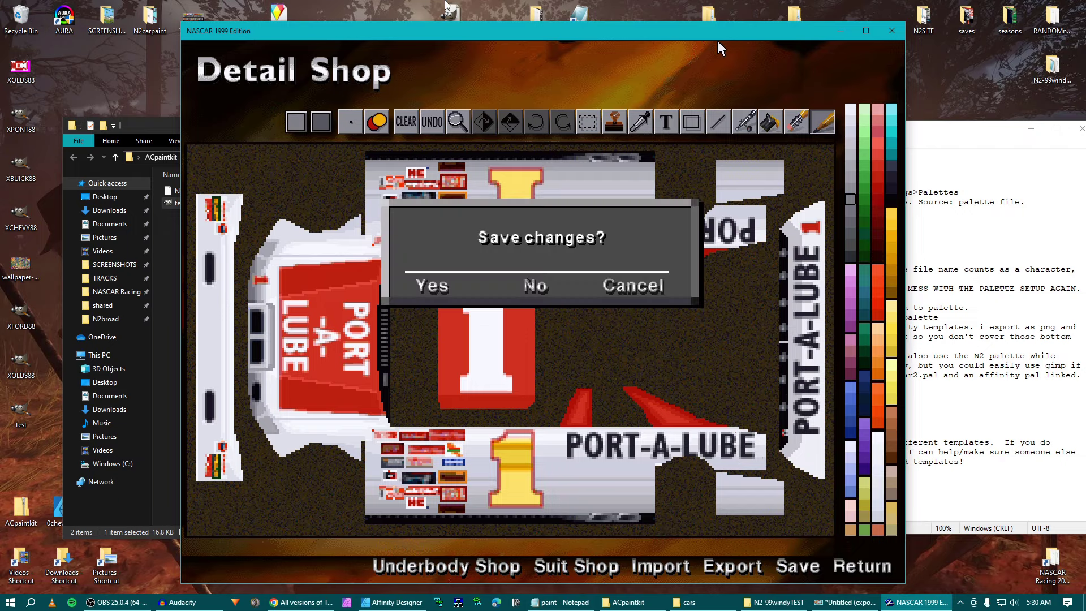
# Step: Delete the old x1234567 file from the N2-99windyTEST folder and close Explorer
pyautogui.doubleClick(1052, 66)
pyautogui.scroll(-3, 580, 314)
pyautogui.scroll(-15, 579, 314)
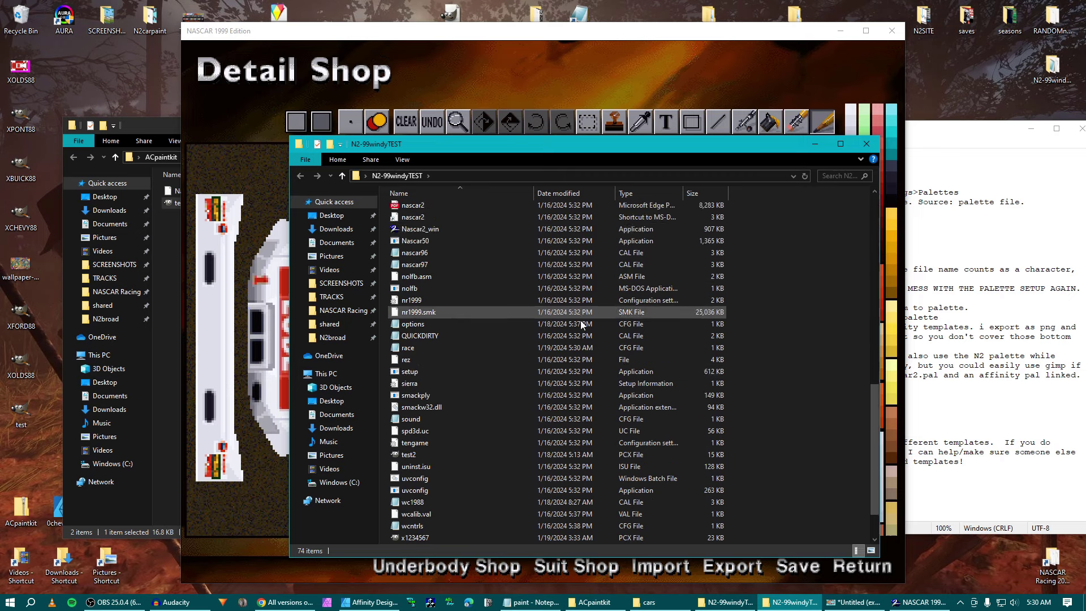
pyautogui.click(453, 490)
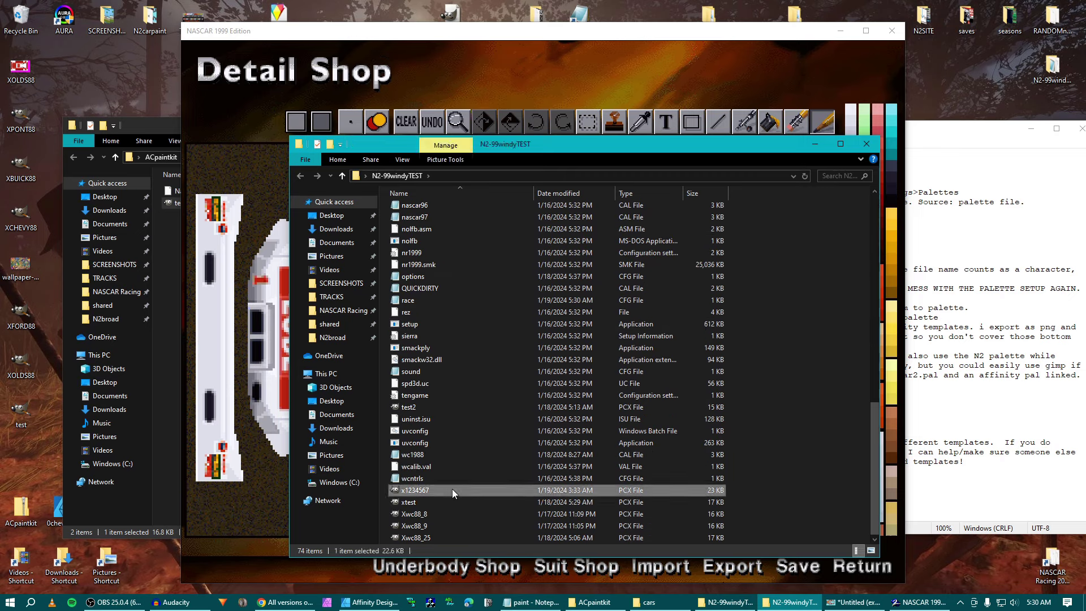
pyautogui.press('Delete')
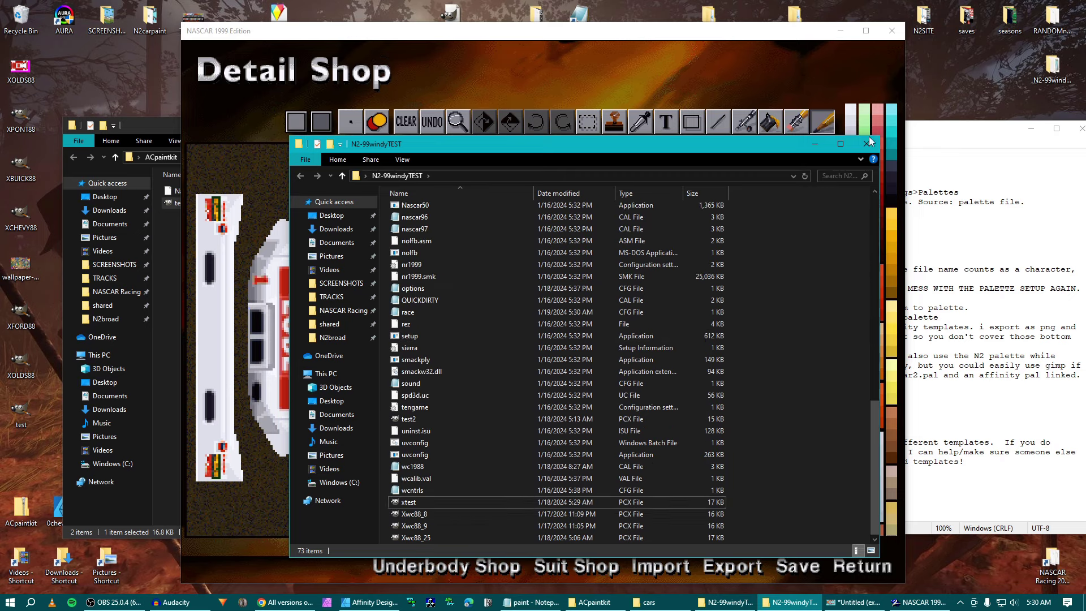
pyautogui.click(867, 144)
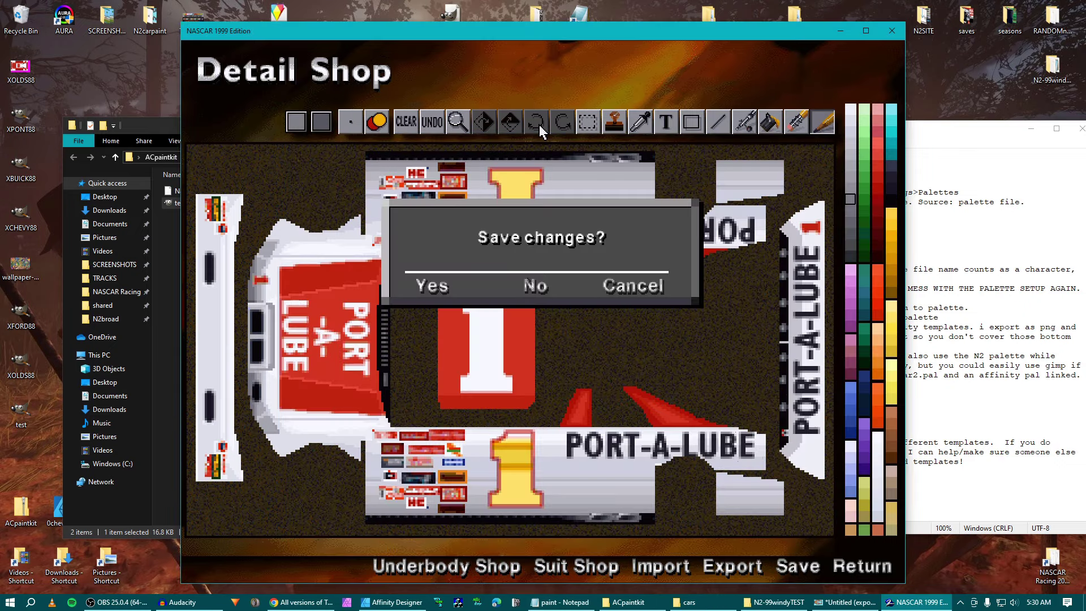
# Step: Discard the unsaved paint changes and return to the #1 car's Detail Shop
pyautogui.click(650, 287)
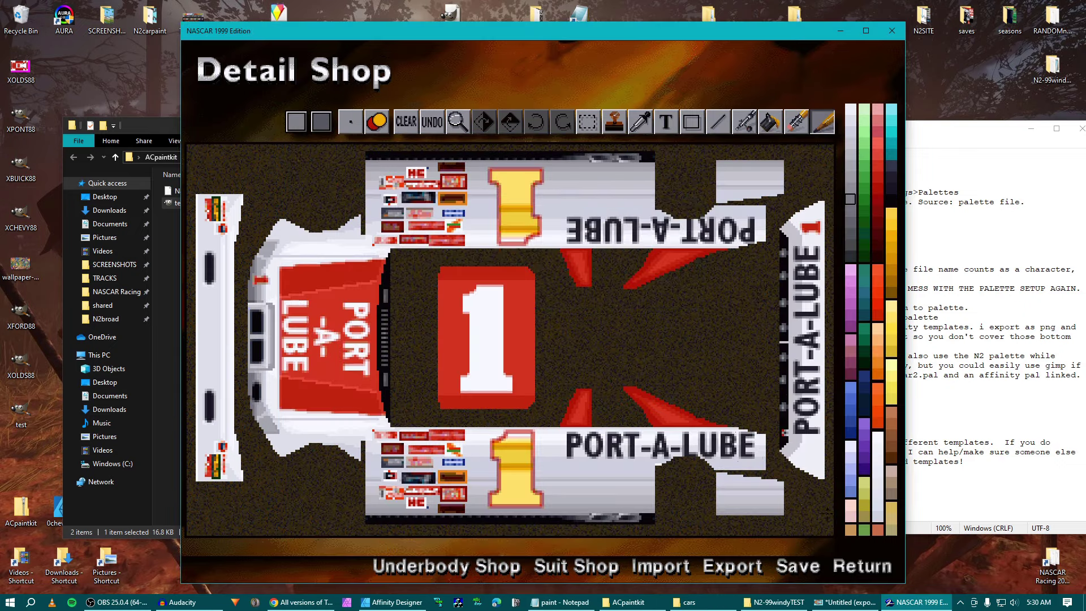
pyautogui.click(844, 561)
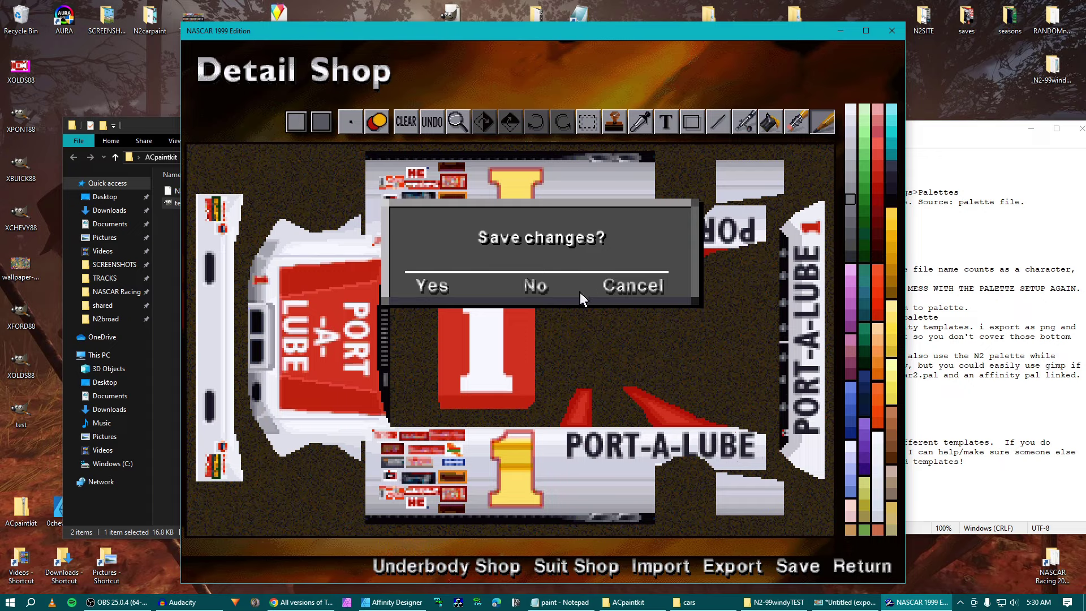
pyautogui.click(542, 294)
pyautogui.click(747, 566)
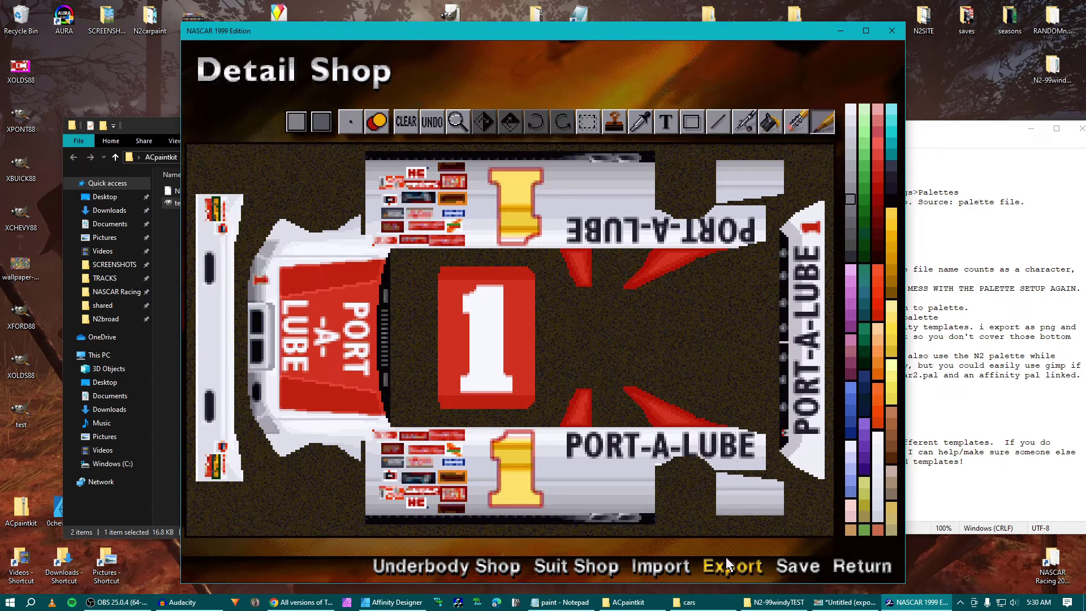
# Step: Try importing X1234567.PCX, dismiss the can't-open error, discard changes and exit the game
pyautogui.click(672, 573)
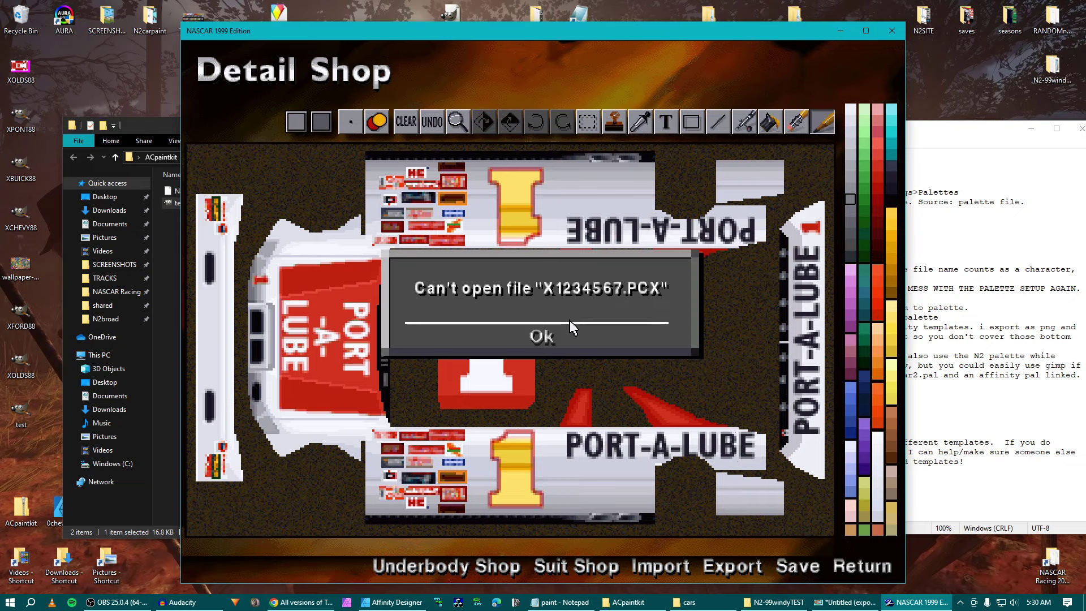
pyautogui.click(548, 339)
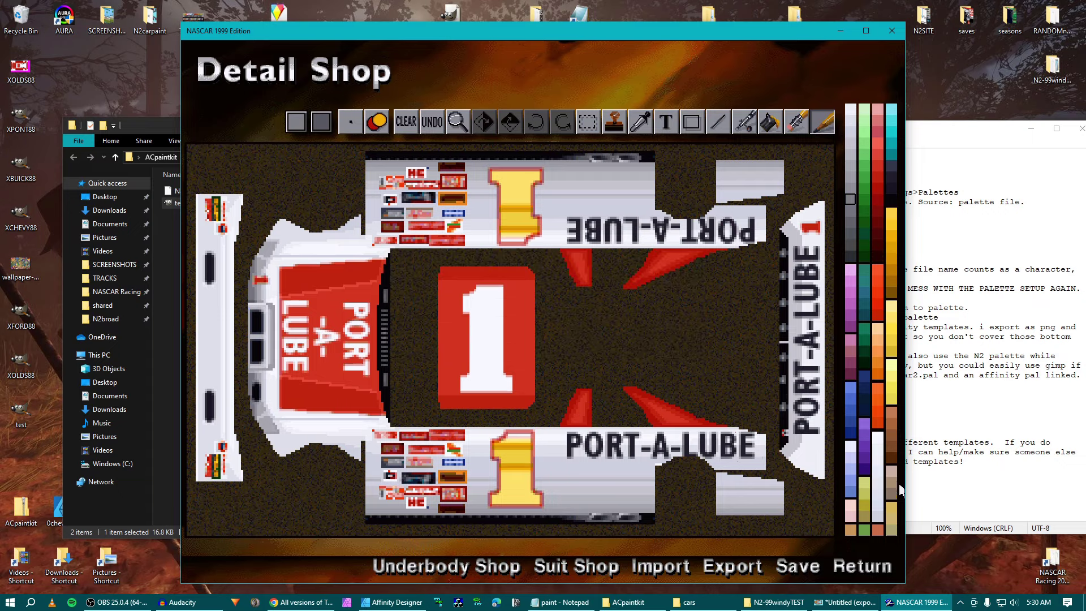
pyautogui.click(869, 567)
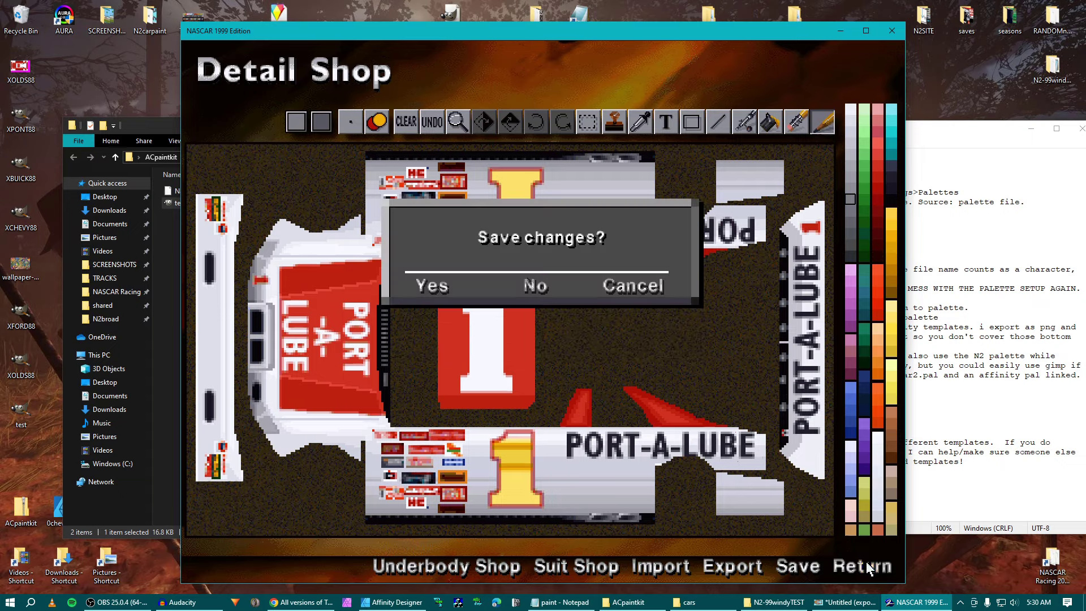
pyautogui.click(535, 286)
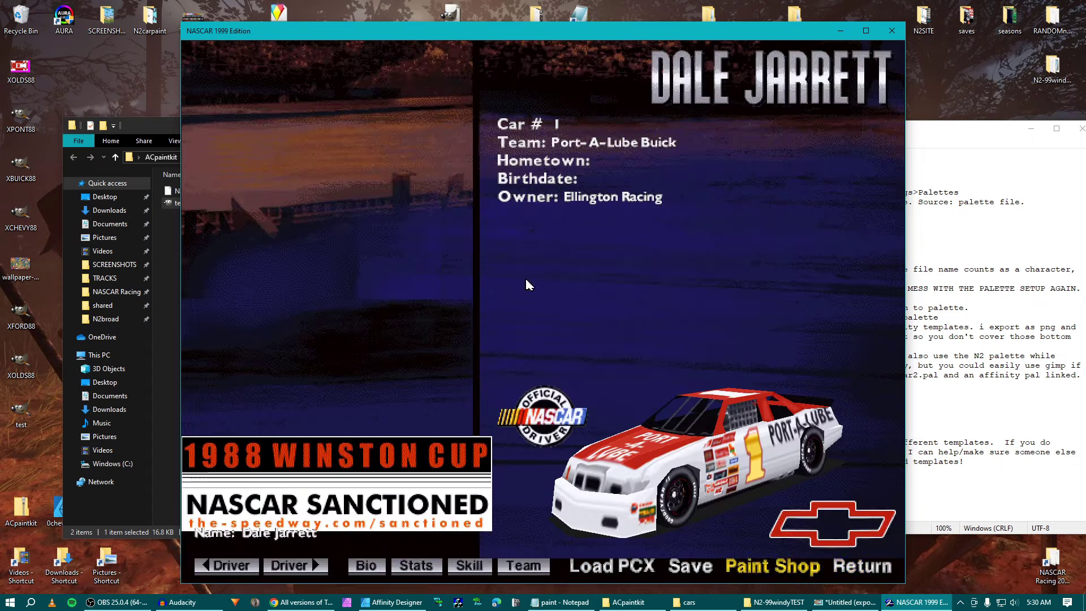
pyautogui.click(863, 566)
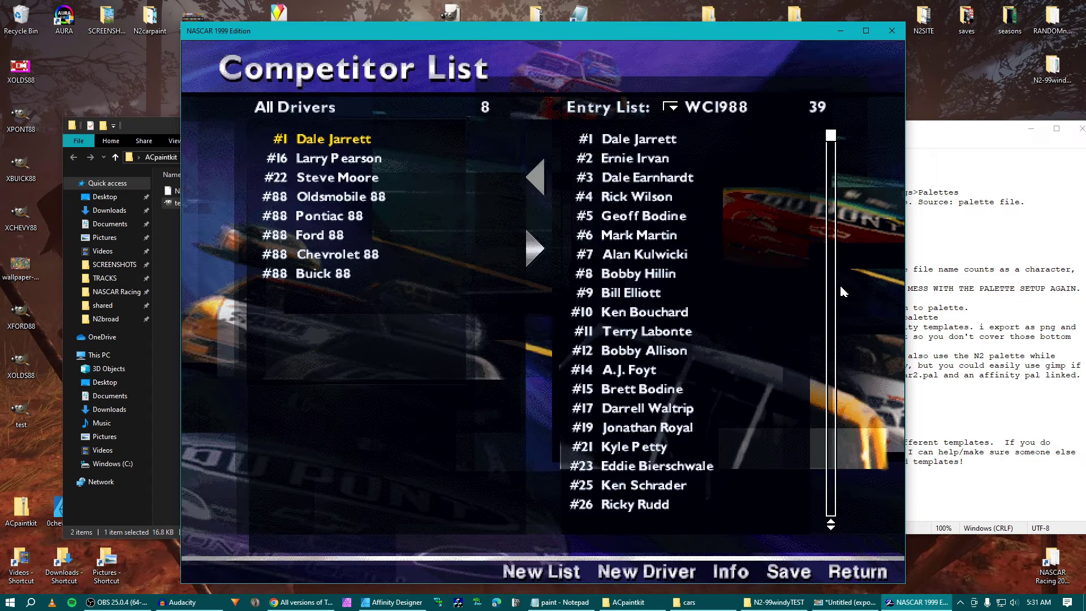
pyautogui.click(859, 571)
pyautogui.click(257, 512)
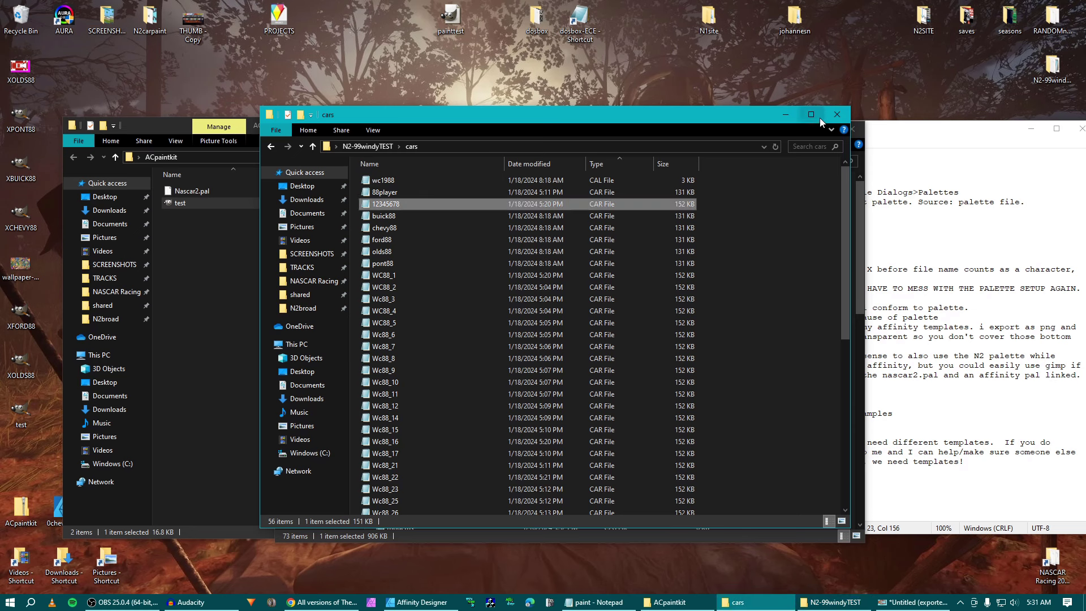
# Step: Rename the desktop 'test' file to x1234567 and move it into N2-99windyTEST
pyautogui.click(22, 430)
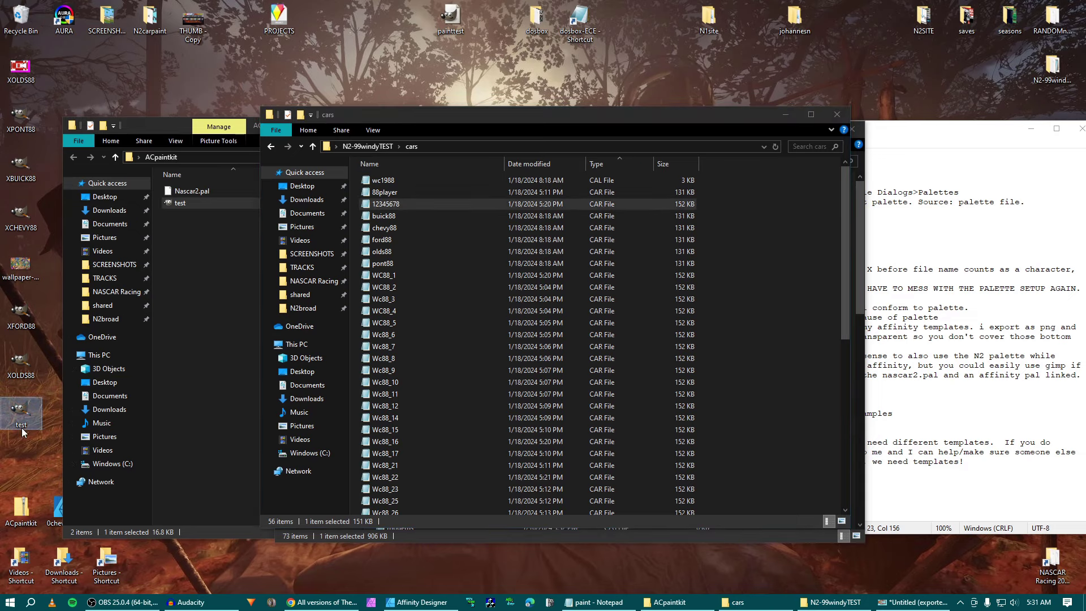
pyautogui.click(23, 425)
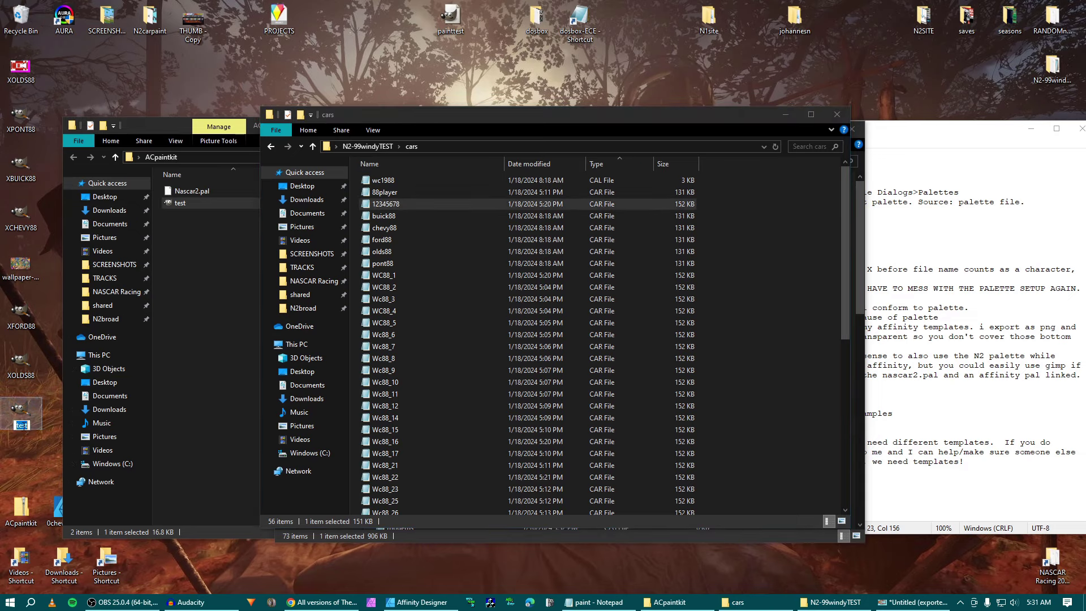
pyautogui.write('x1234567')
pyautogui.press('Return')
pyautogui.moveTo(21, 418); pyautogui.dragTo(1056, 67)
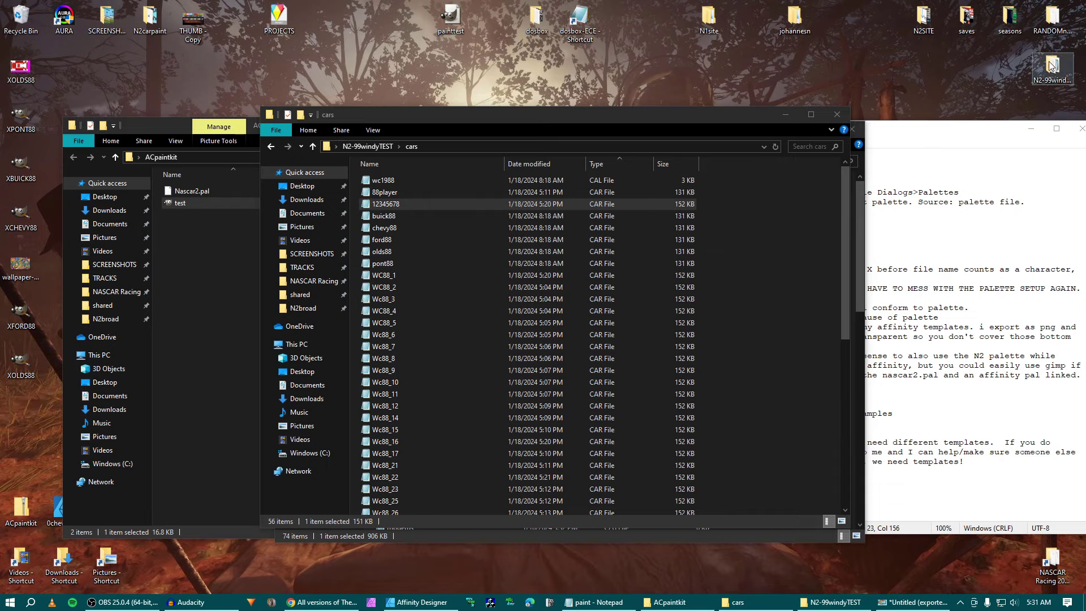
# Step: Relaunch NASCAR Racing 2 from the N2-99windyTEST folder
pyautogui.doubleClick(1050, 66)
pyautogui.scroll(-4, 487, 333)
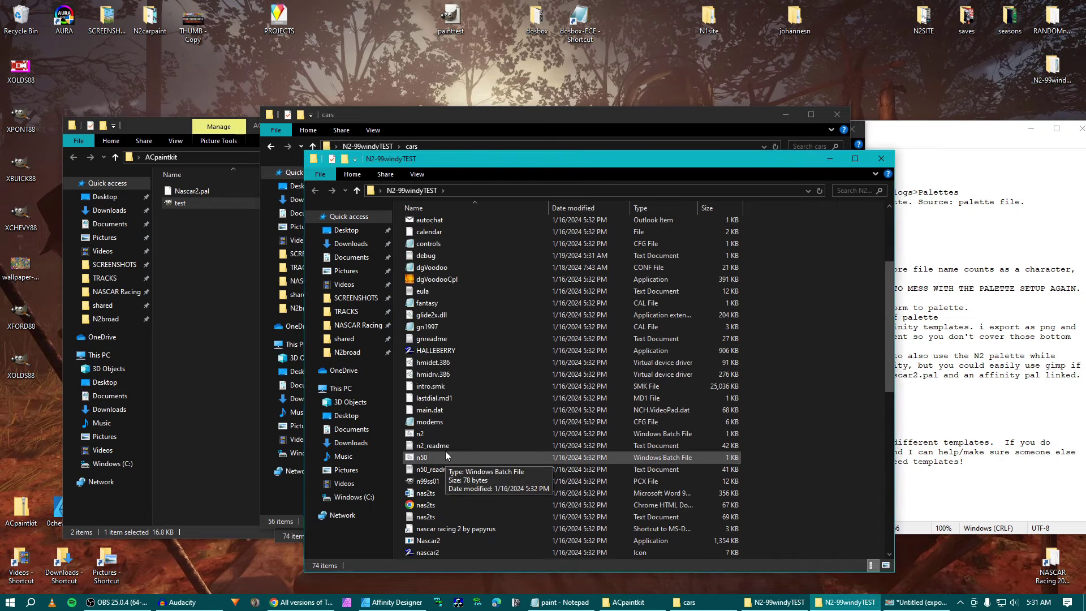
pyautogui.doubleClick(436, 351)
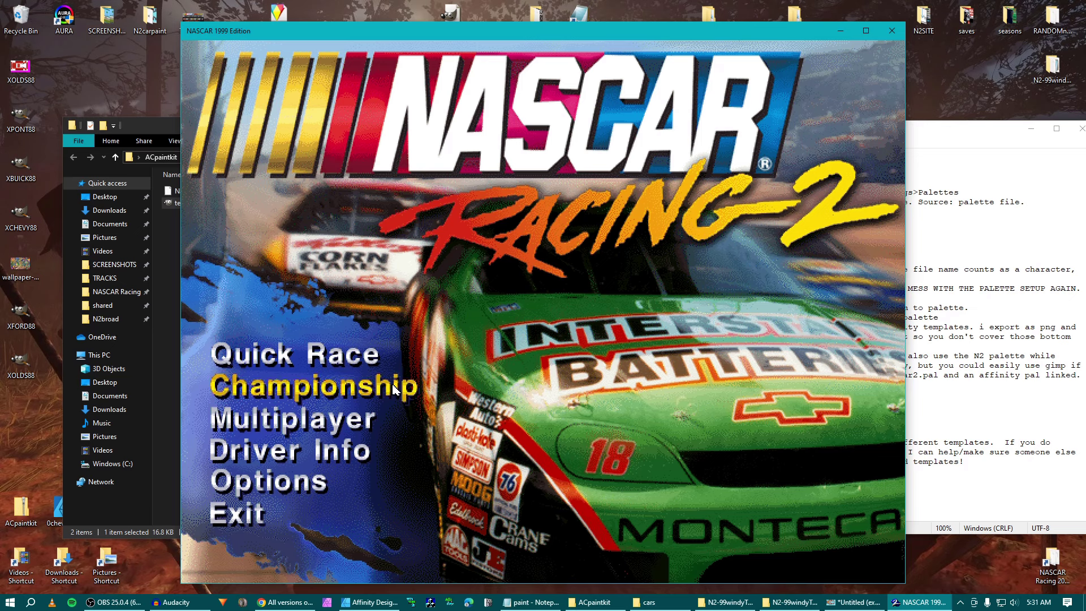
# Step: Open Dale Jarrett's paint shop from the Competitor List and start importing a paint file
pyautogui.click(336, 459)
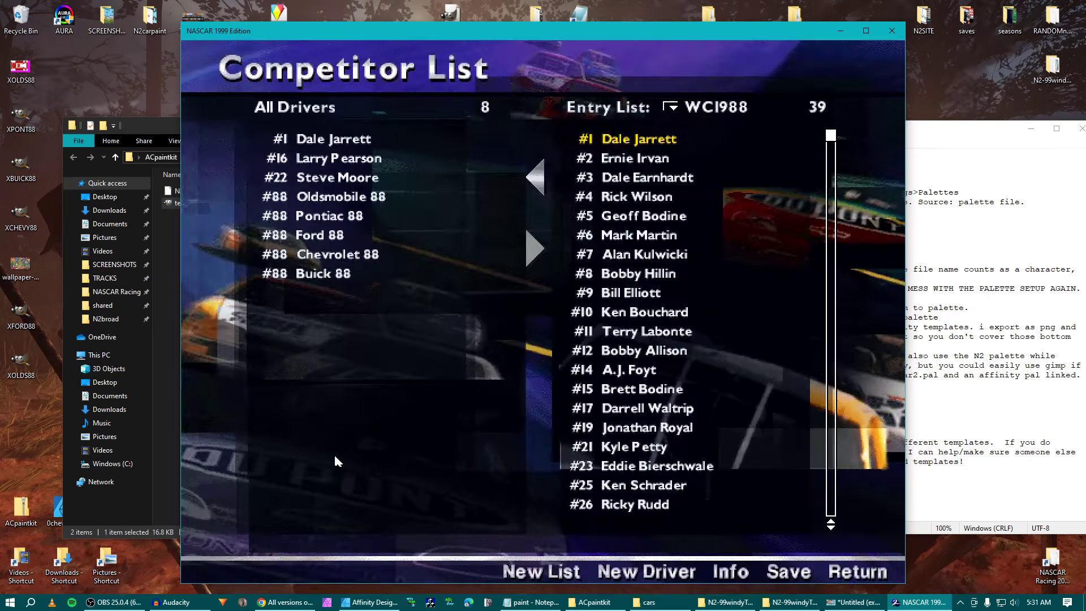
pyautogui.click(731, 576)
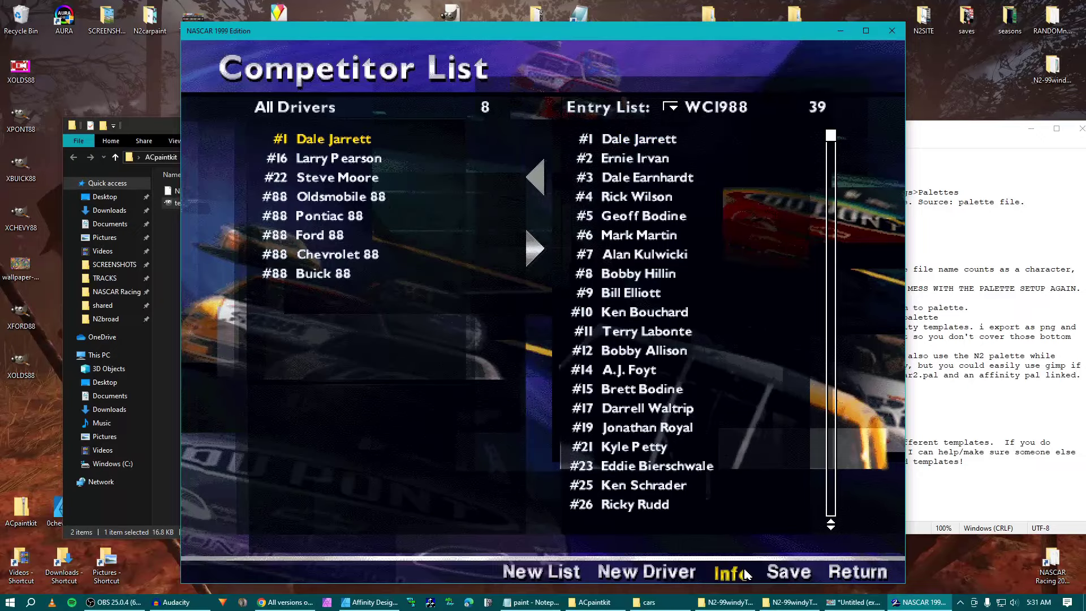
pyautogui.click(797, 565)
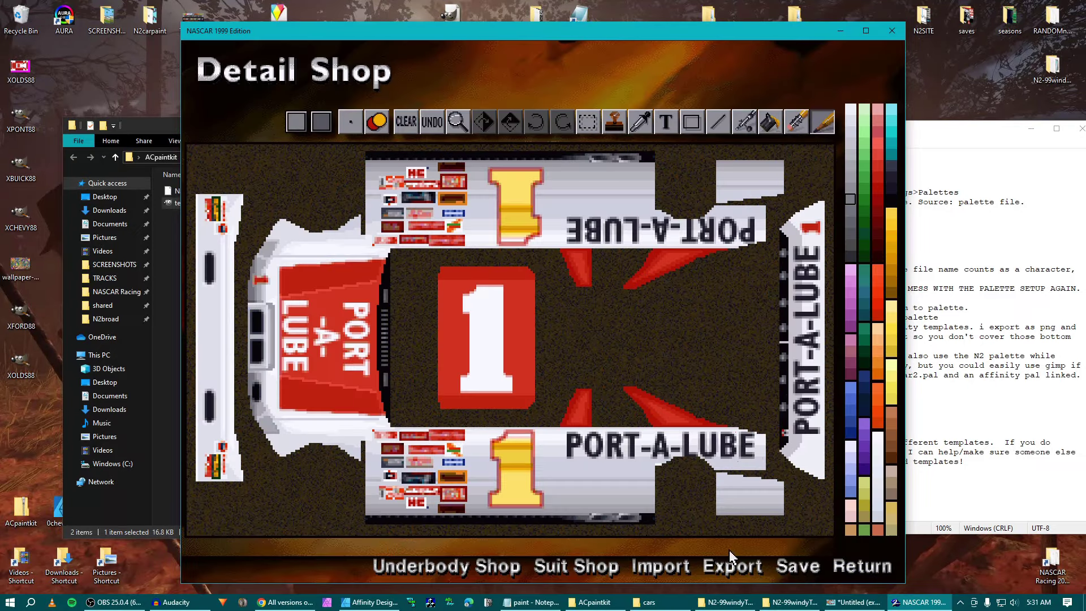
pyautogui.click(661, 567)
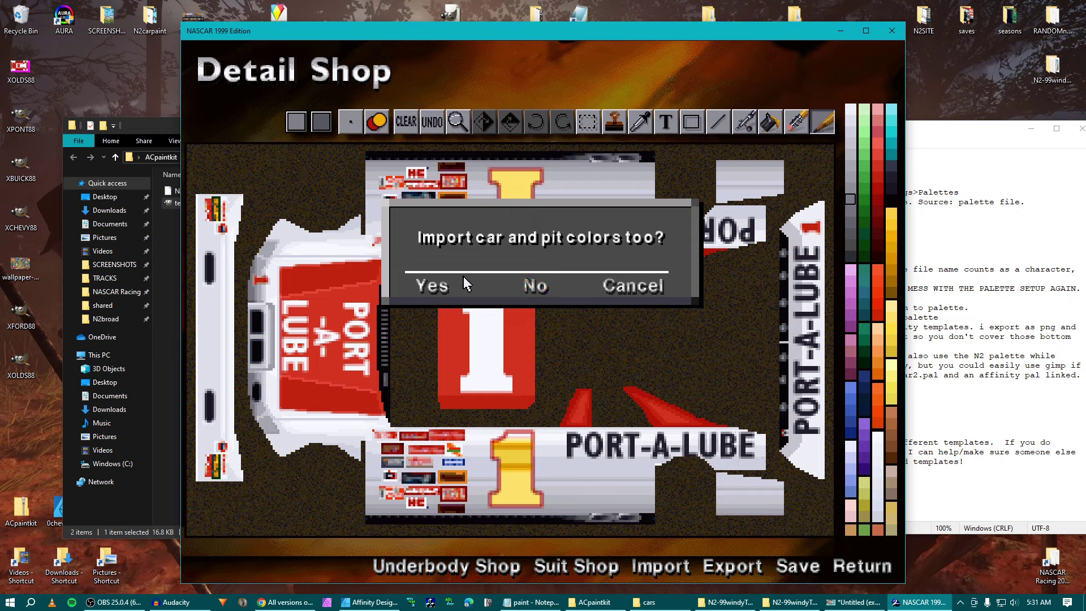
# Step: Import the Folgers #25 scheme without car and pit colours, then go to the Underbody Shop
pyautogui.click(545, 286)
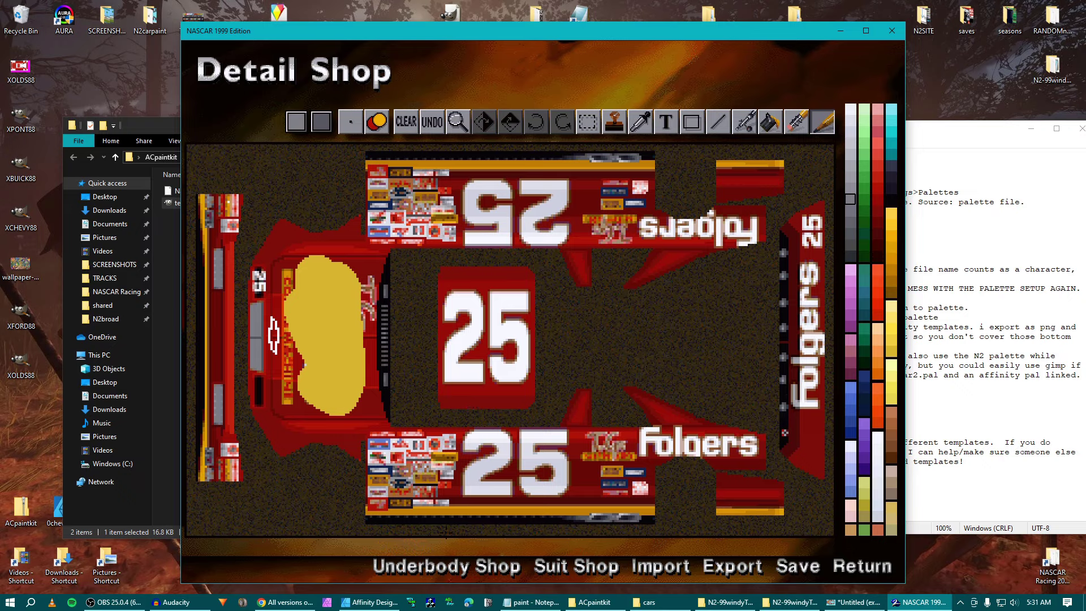
pyautogui.click(447, 566)
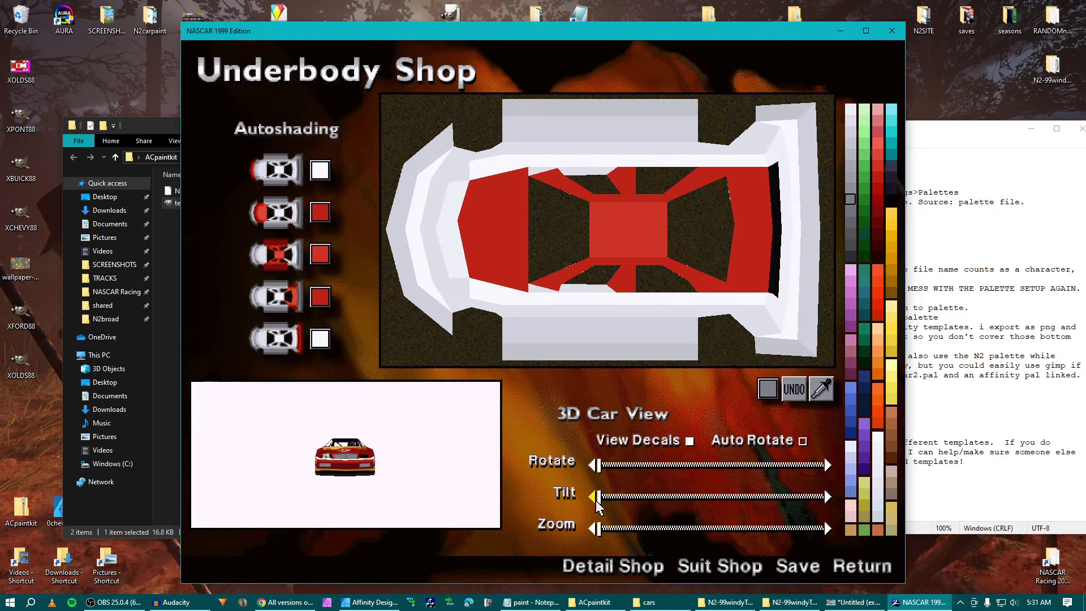